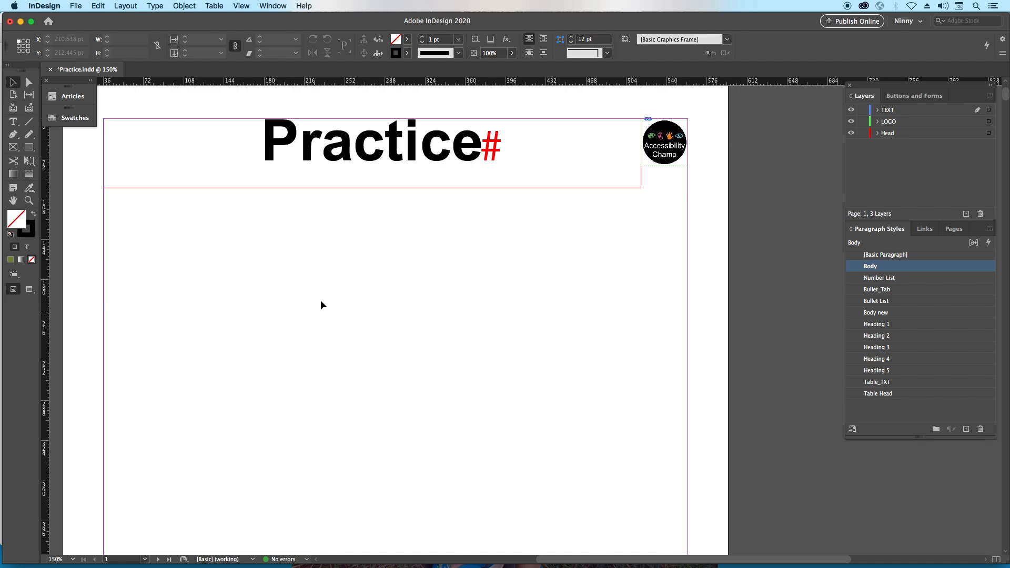
- Switch to Acrobat, run the full accessibility check on the exported PDF and inspect the Bookmarks result under Document
{"action": "key", "text": "super+Tab"}
{"action": "key", "text": "super+Tab"}
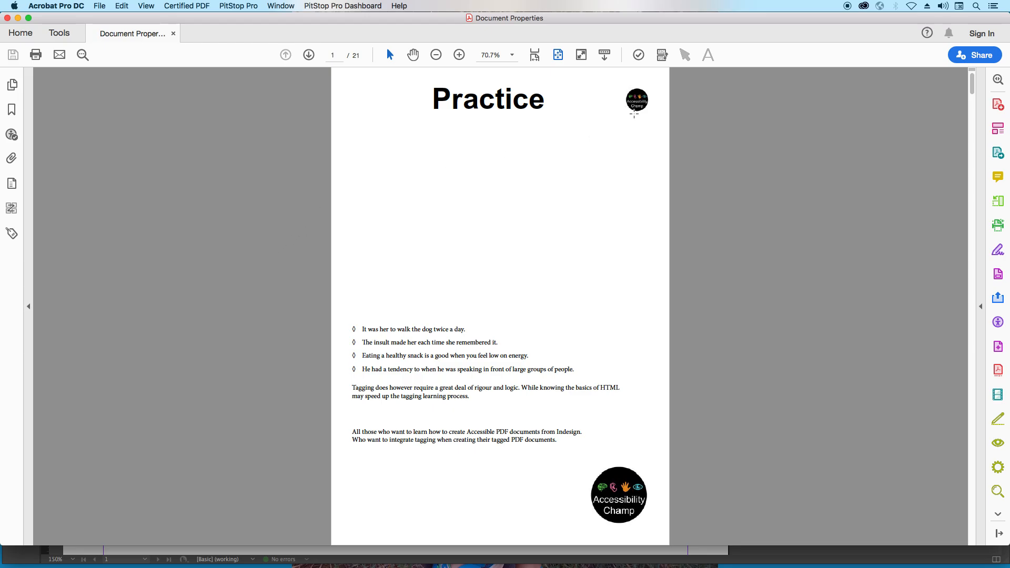
{"action": "left_click", "coordinate": [639, 56]}
{"action": "key", "text": "Return"}
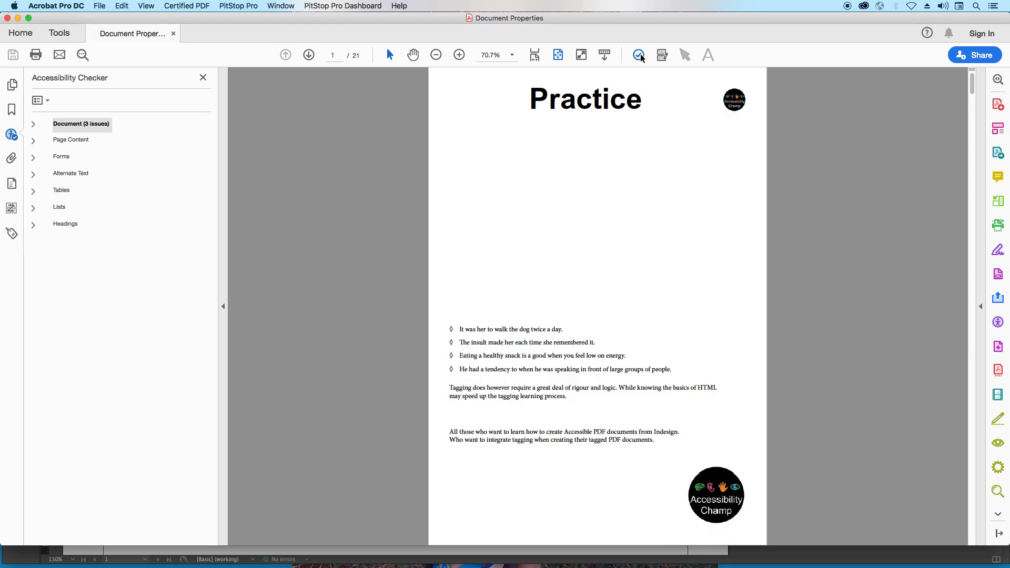
{"action": "left_click", "coordinate": [34, 127]}
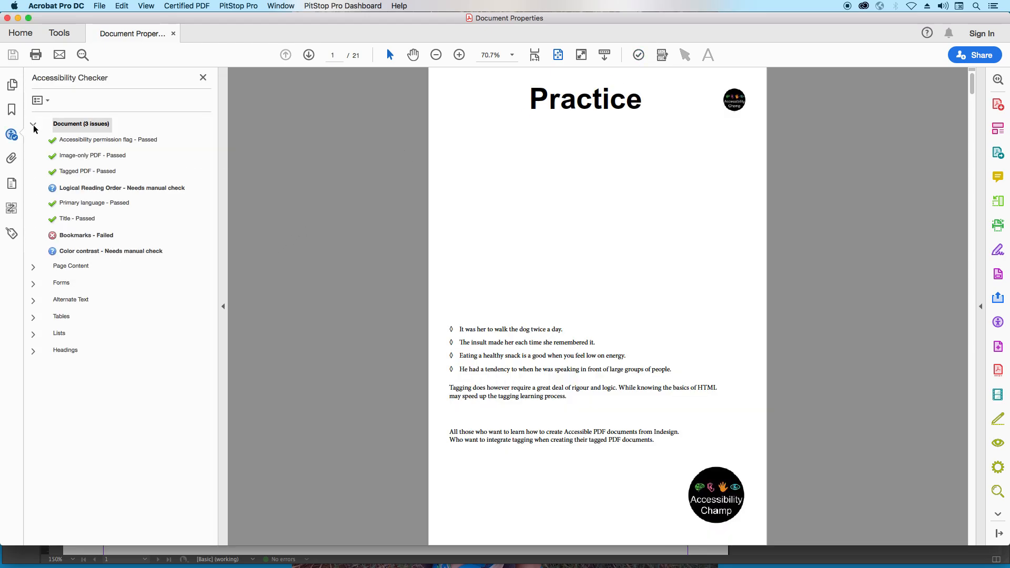
{"action": "left_click", "coordinate": [82, 240]}
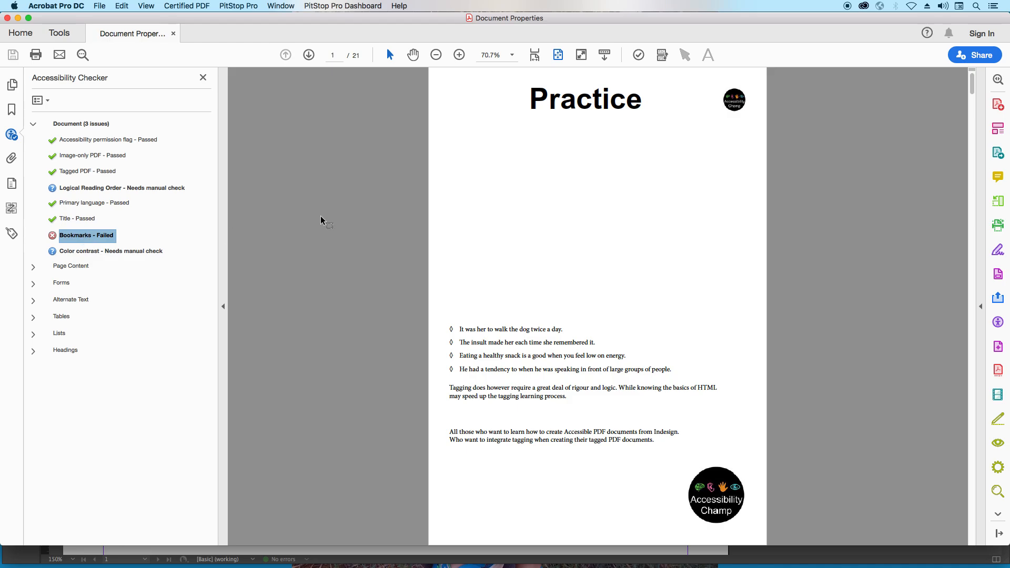
- Close the PDF, switch back to InDesign and display the document's interactive bookmarks
{"action": "key", "text": "super+w"}
{"action": "key", "text": "super+Tab"}
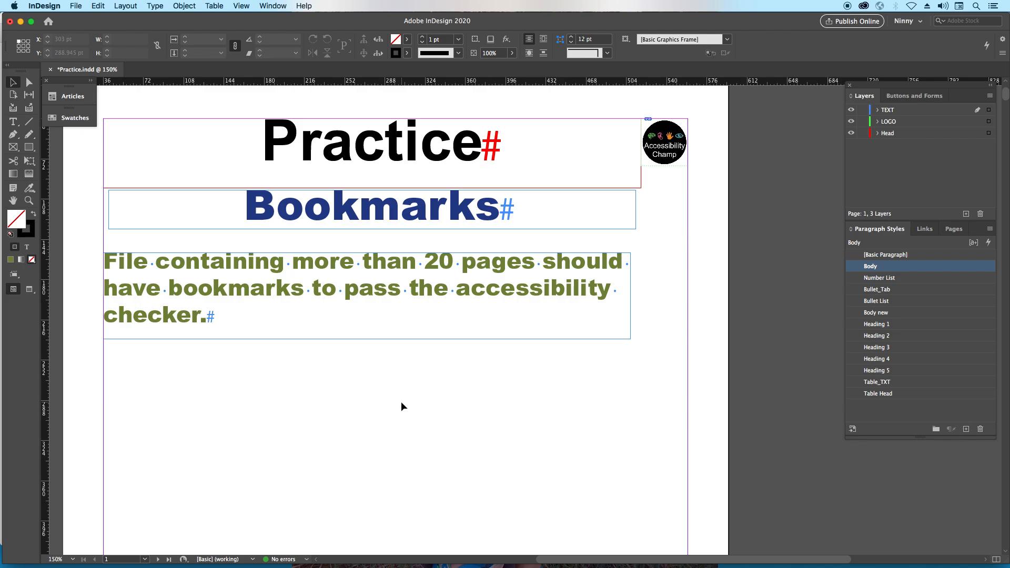
{"action": "left_click", "coordinate": [275, 6]}
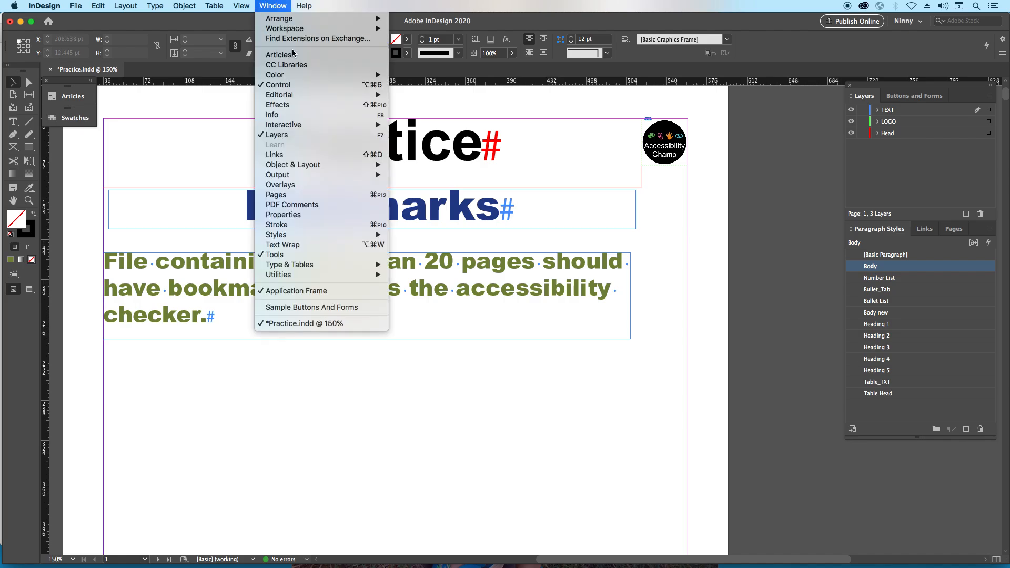
{"action": "mouse_move", "coordinate": [304, 125]}
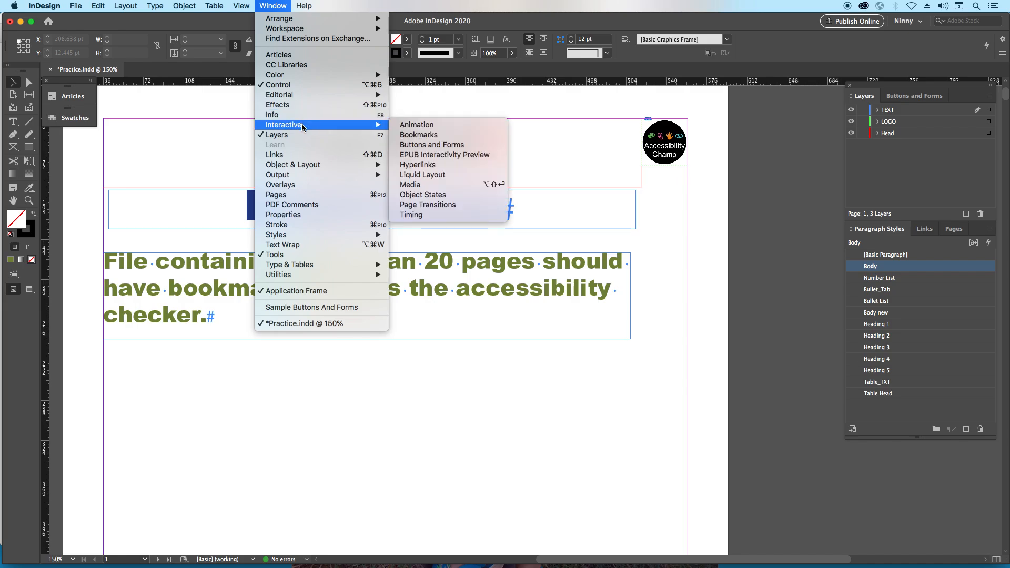
{"action": "left_click", "coordinate": [443, 136]}
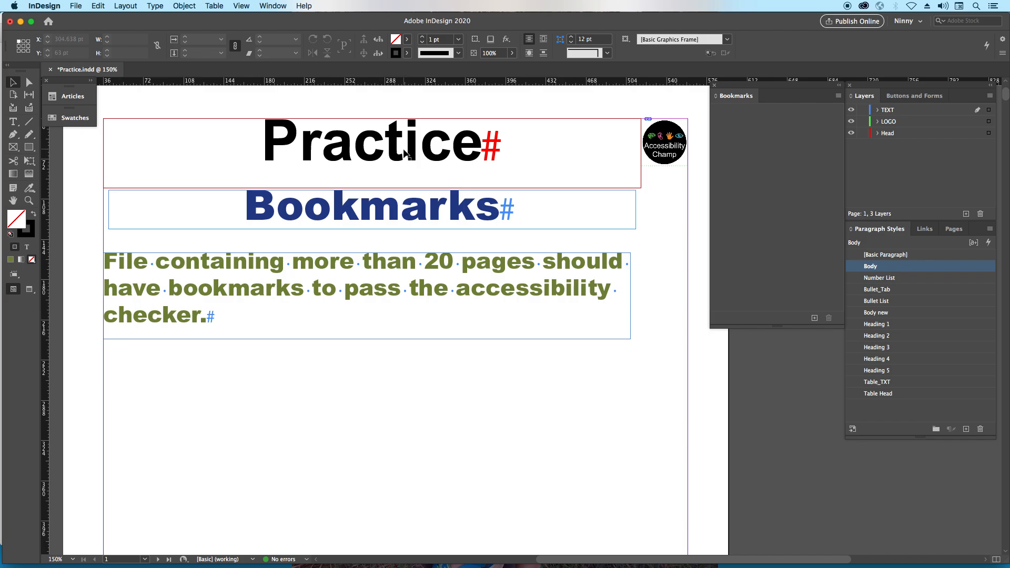
- Create a bookmark named Practice from the main heading text on page 1
{"action": "key", "text": "super+0"}
{"action": "double_click", "coordinate": [461, 122]}
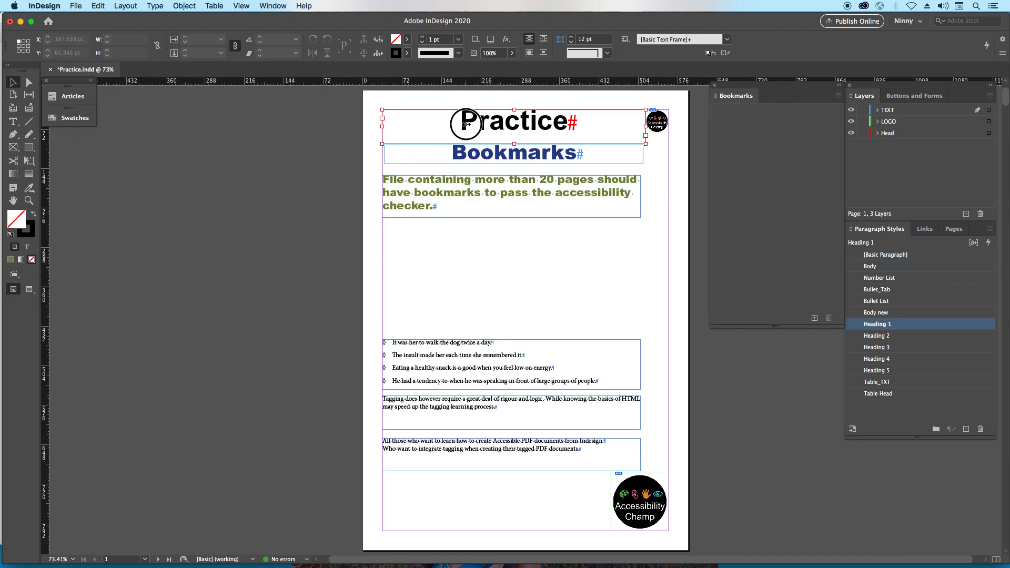
{"action": "left_click_drag", "start_coordinate": [458, 121], "coordinate": [592, 125]}
{"action": "left_click", "coordinate": [814, 319]}
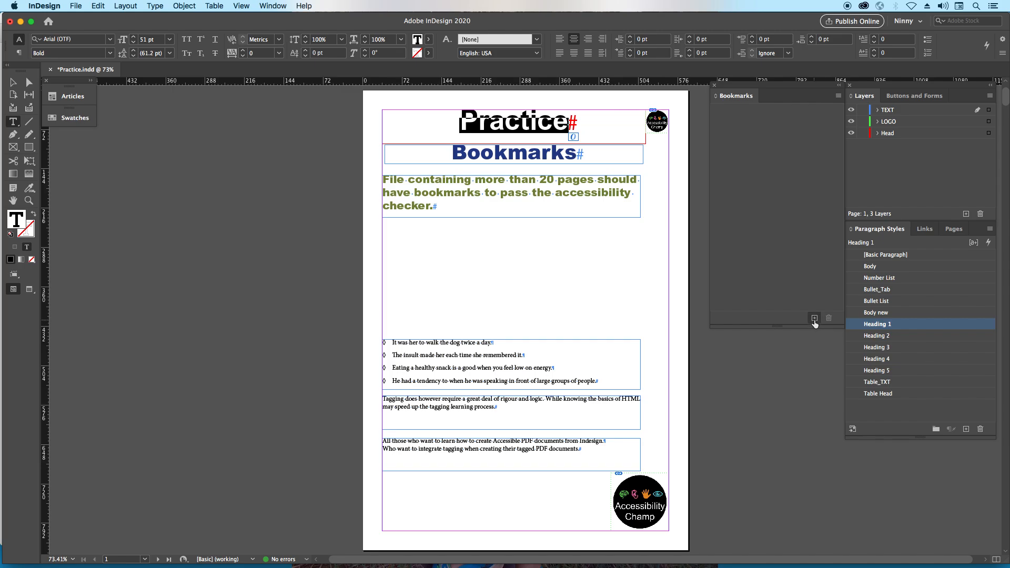
{"action": "left_click", "coordinate": [814, 319]}
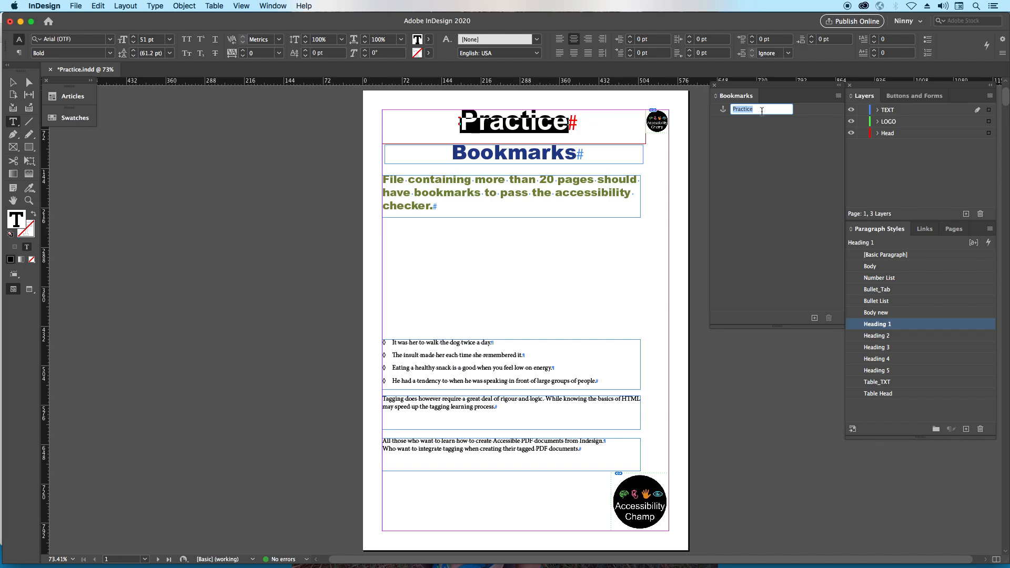
{"action": "left_click", "coordinate": [761, 138]}
{"action": "left_click", "coordinate": [678, 212]}
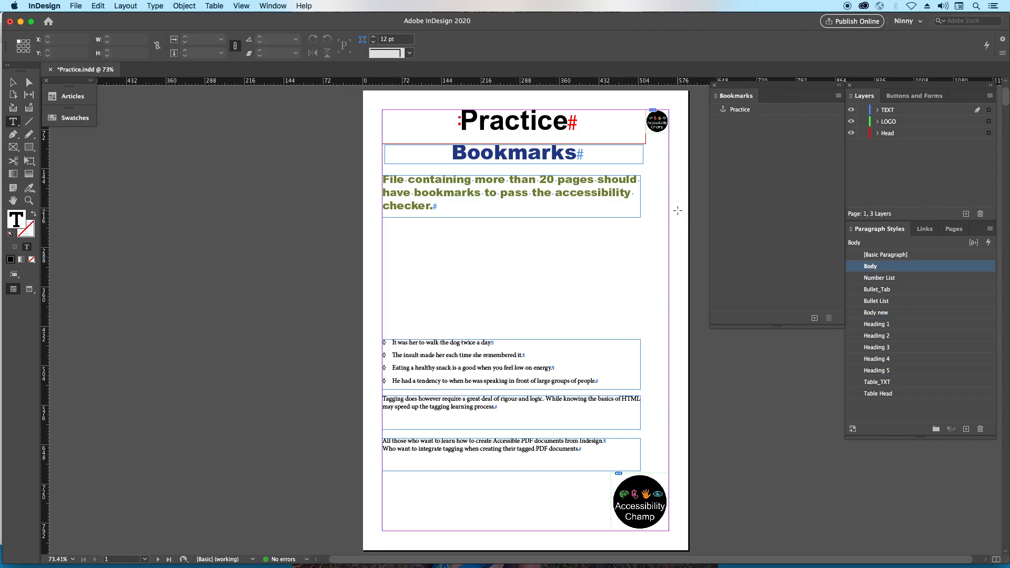
- Create a bookmark named Hyperlinks from the blue heading text on page 2
{"action": "key", "text": "shift+Page_Down"}
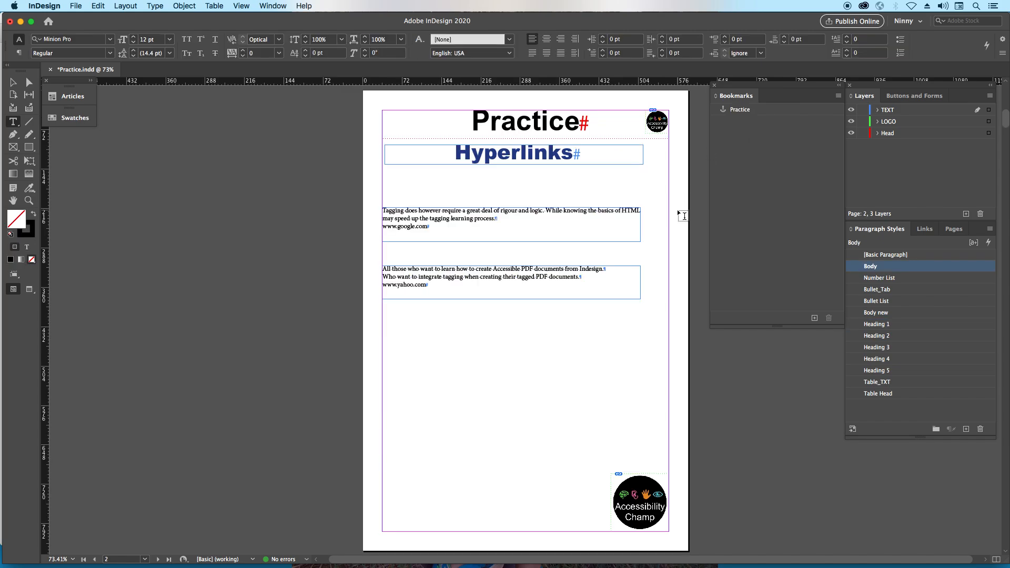
{"action": "left_click_drag", "start_coordinate": [456, 153], "coordinate": [612, 157]}
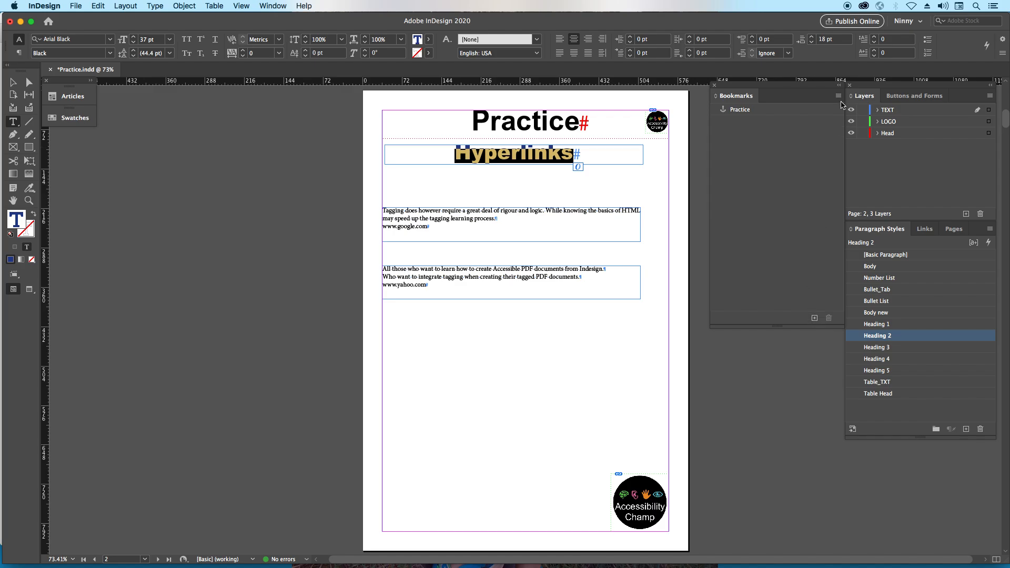
{"action": "left_click", "coordinate": [839, 97]}
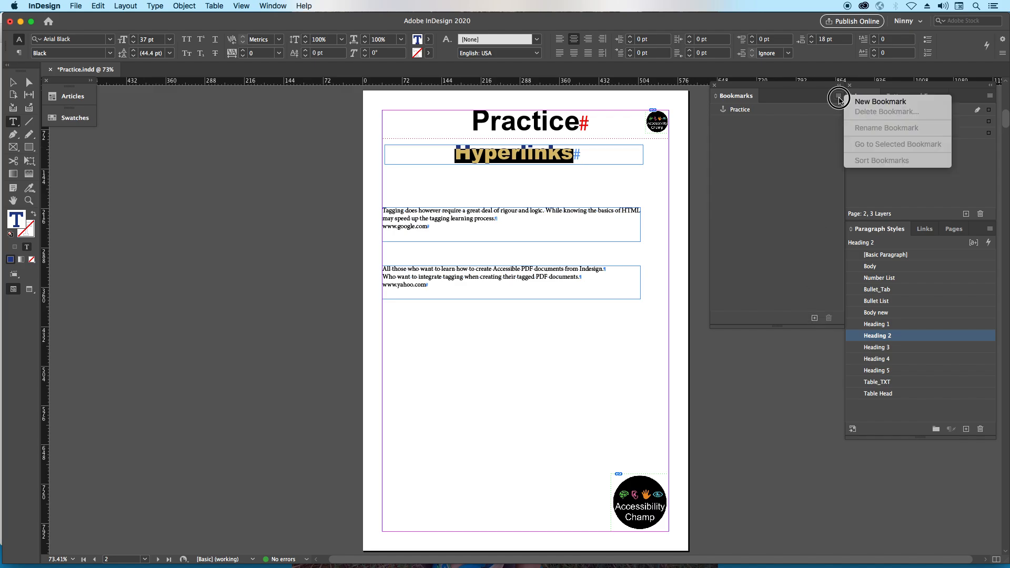
{"action": "left_click", "coordinate": [875, 103]}
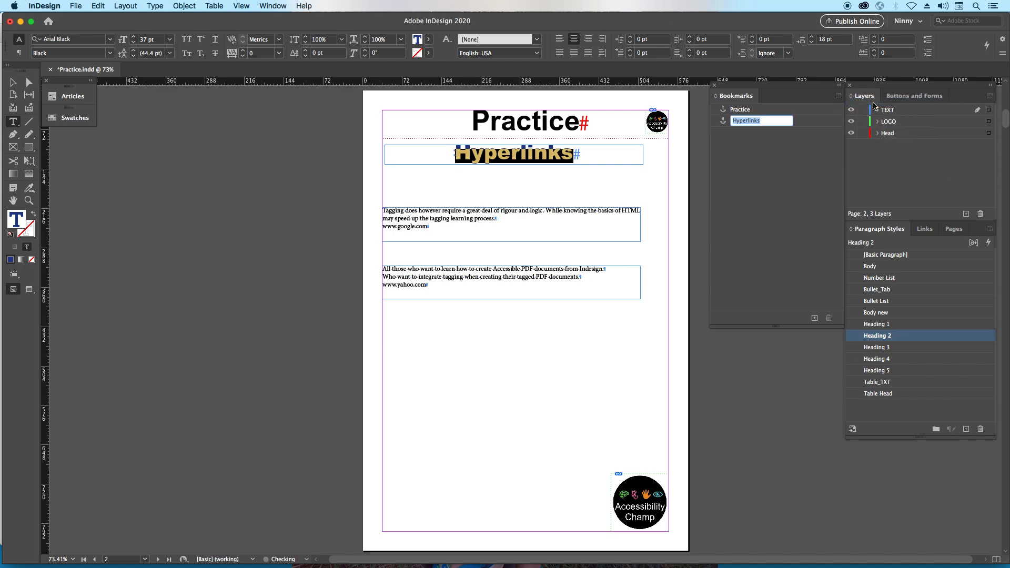
{"action": "left_click", "coordinate": [732, 149]}
{"action": "left_click", "coordinate": [695, 279]}
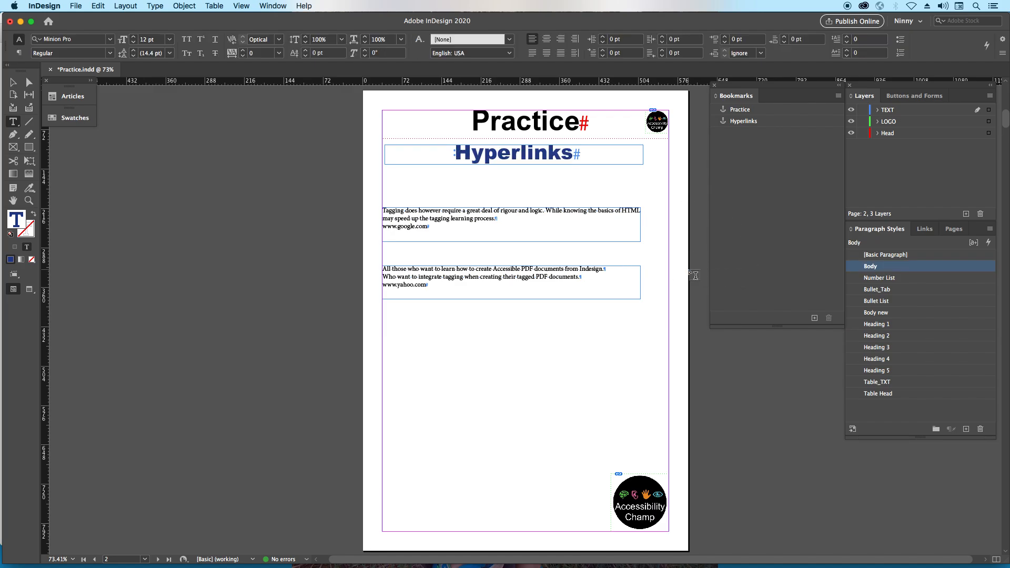
- Create a bookmark named List from the blue heading text on page 3
{"action": "key", "text": "shift+Page_Down"}
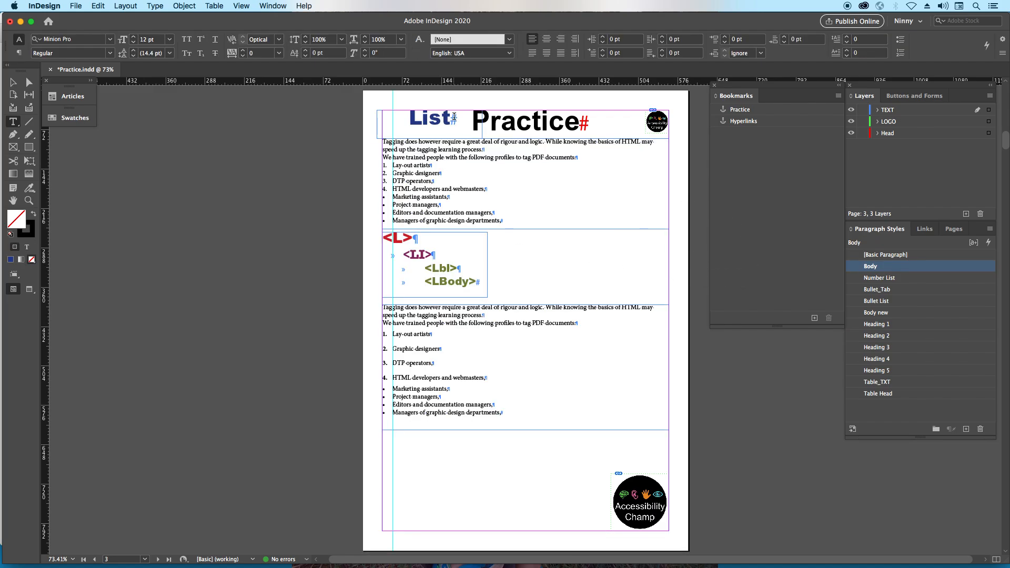
{"action": "left_click_drag", "start_coordinate": [454, 120], "coordinate": [396, 119]}
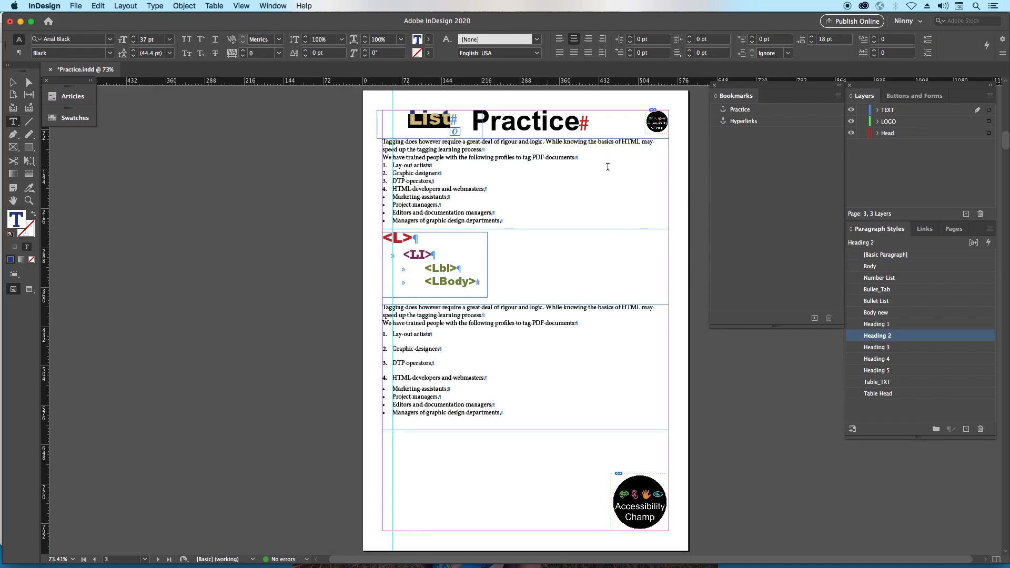
{"action": "left_click", "coordinate": [814, 318]}
{"action": "key", "text": "Return"}
{"action": "left_click", "coordinate": [308, 208]}
{"action": "left_click", "coordinate": [13, 83]}
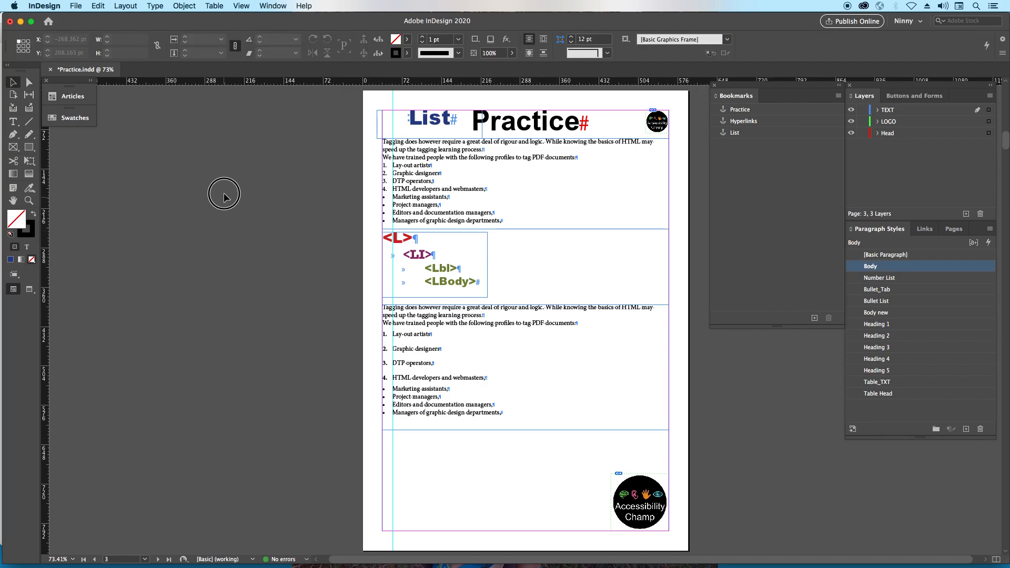
- Export all pages as an Adobe PDF (Interactive) file named Practice, replacing the existing PDF
{"action": "key", "text": "super+e"}
{"action": "key", "text": "Return"}
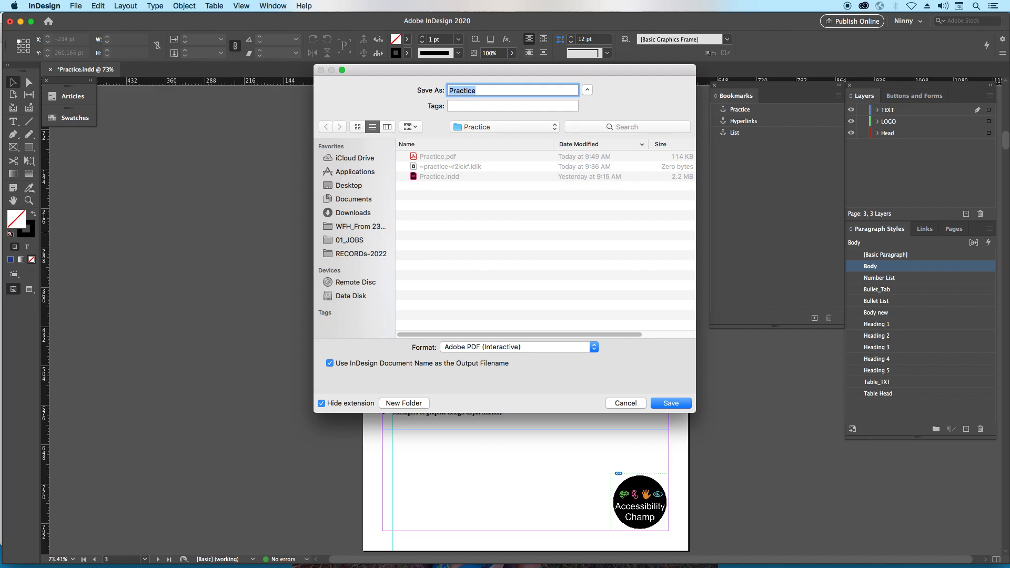
{"action": "key", "text": "Return"}
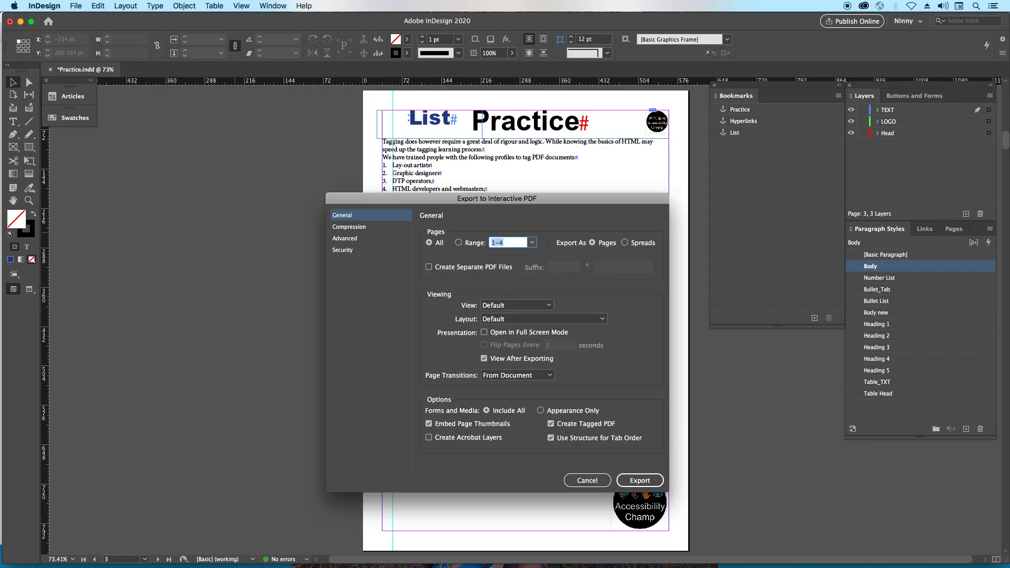
{"action": "key", "text": "Return"}
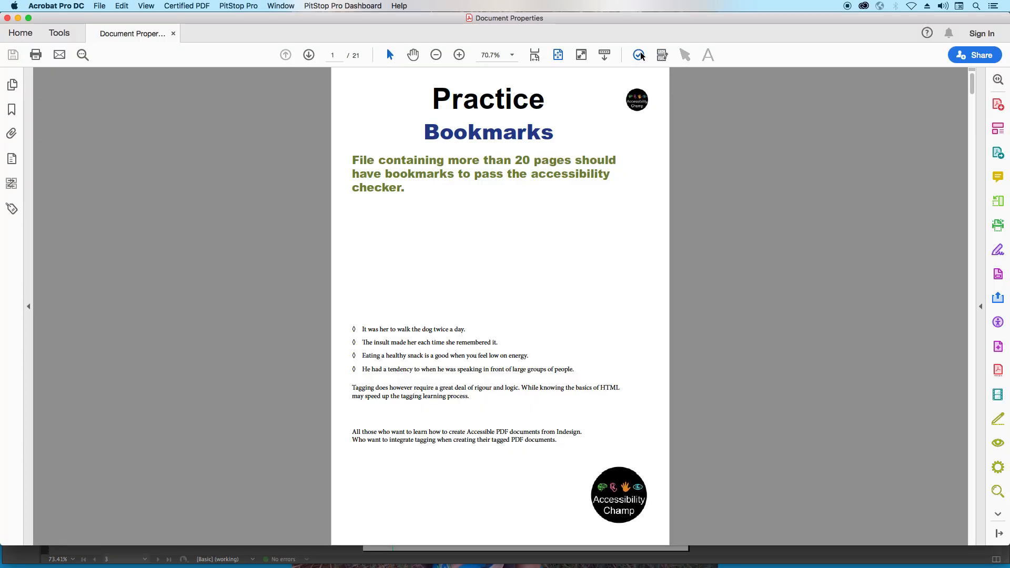
- Run the full accessibility check on the new PDF, review the Document results and close the checker
{"action": "left_click", "coordinate": [637, 60]}
{"action": "key", "text": "Return"}
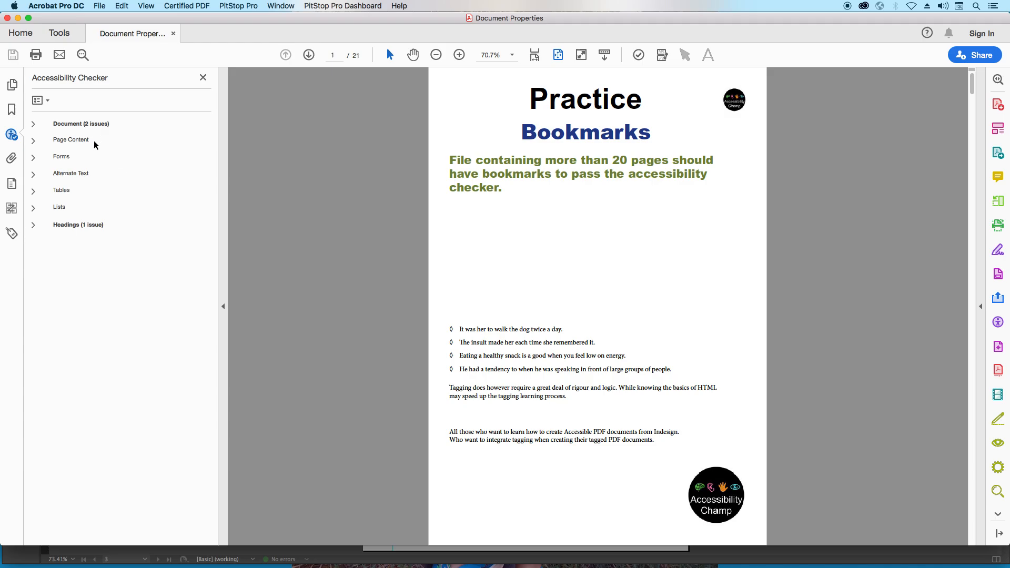
{"action": "left_click", "coordinate": [33, 123]}
{"action": "left_click", "coordinate": [69, 191]}
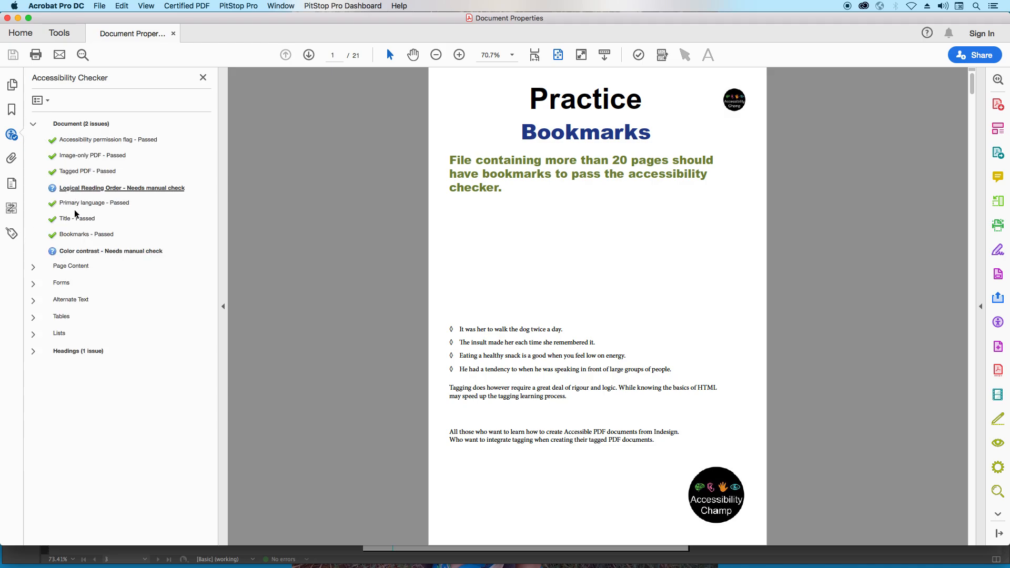
{"action": "left_click", "coordinate": [32, 125]}
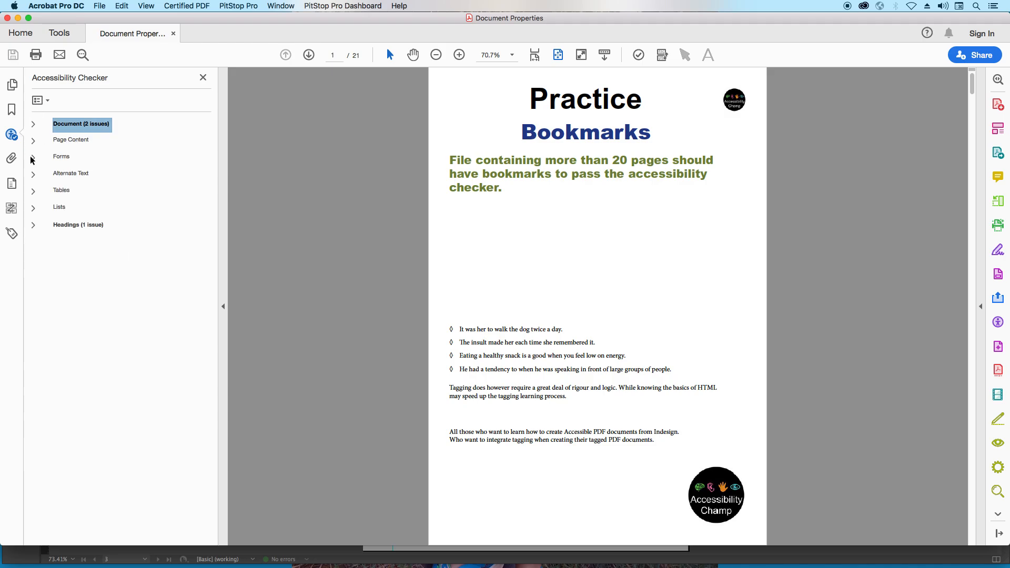
{"action": "left_click", "coordinate": [204, 78]}
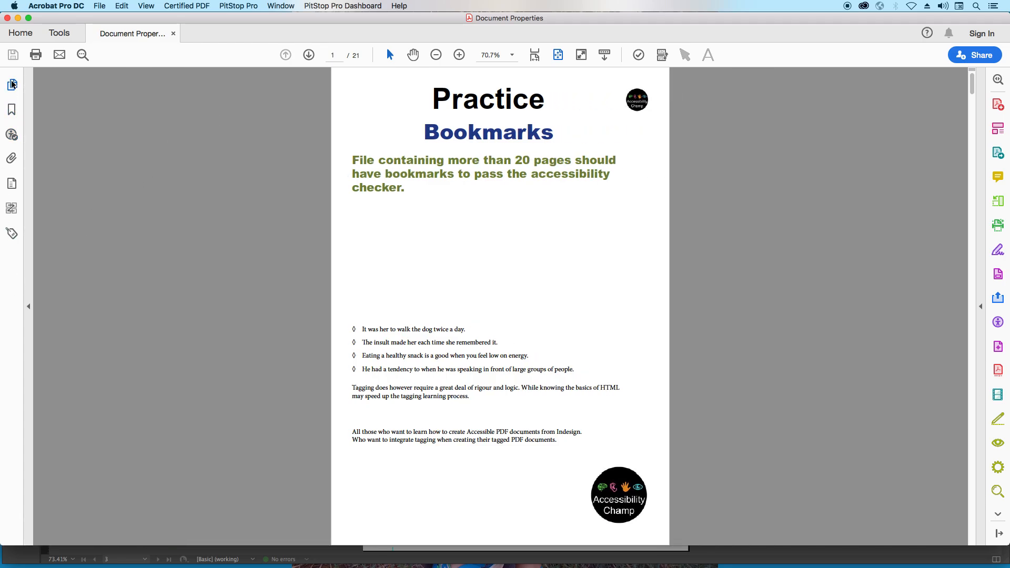
- Test the Practice, Hyperlinks and List bookmarks in the PDF, then close it and switch back to InDesign
{"action": "left_click", "coordinate": [11, 111]}
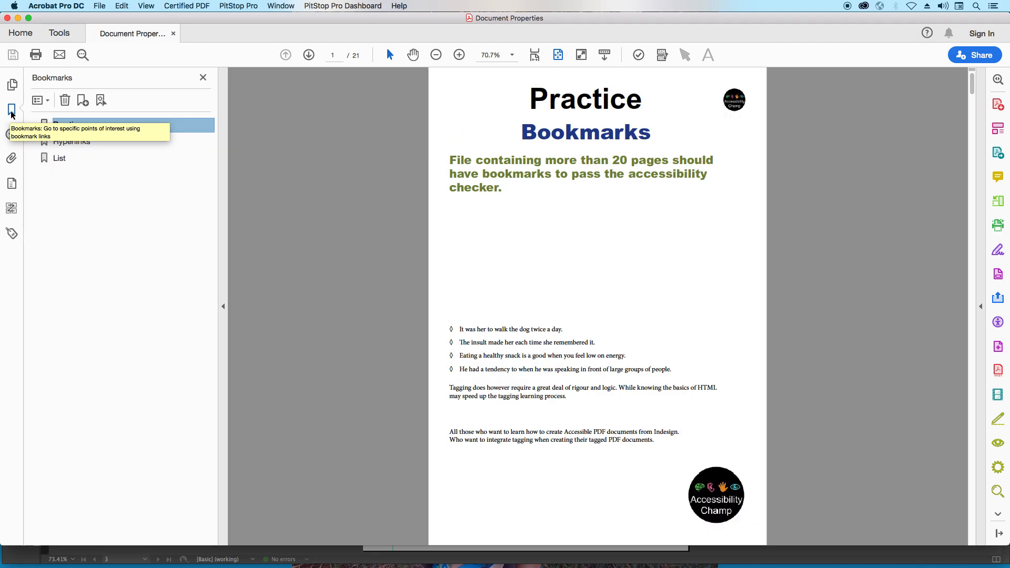
{"action": "left_click", "coordinate": [73, 143]}
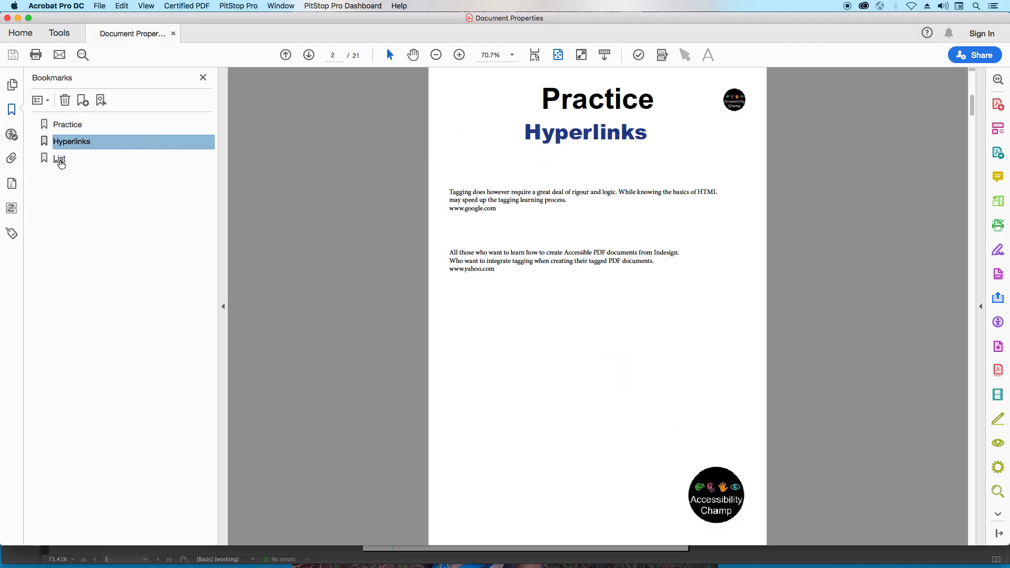
{"action": "left_click", "coordinate": [61, 163]}
{"action": "left_click", "coordinate": [72, 128]}
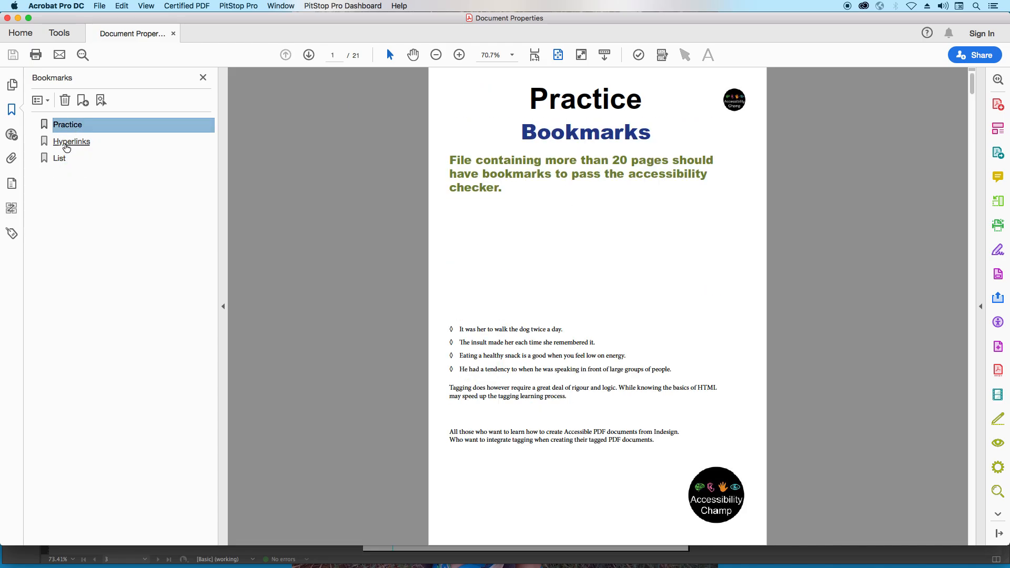
{"action": "left_click", "coordinate": [66, 146]}
{"action": "left_click", "coordinate": [58, 159]}
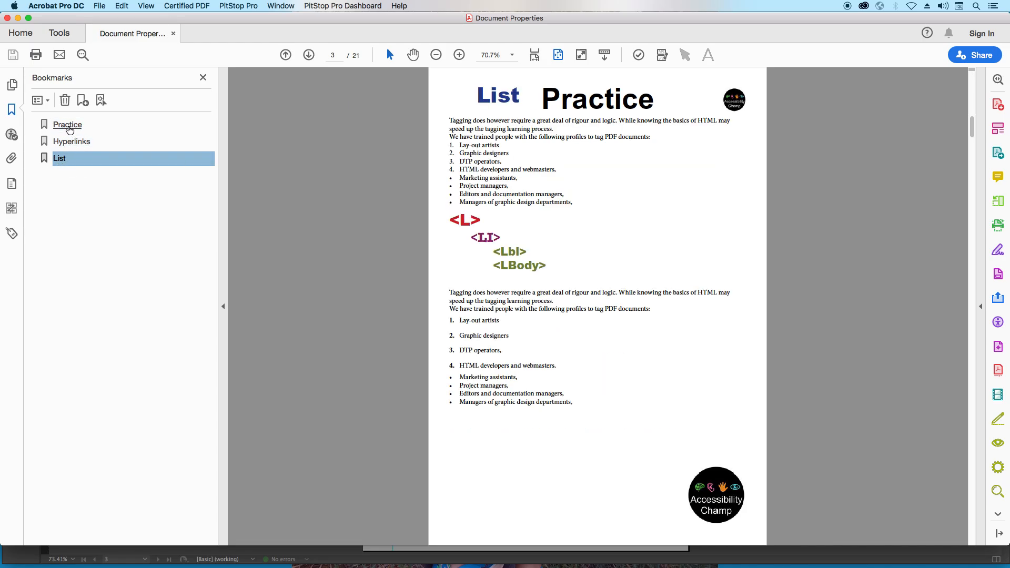
{"action": "left_click", "coordinate": [69, 129]}
{"action": "left_click", "coordinate": [70, 142]}
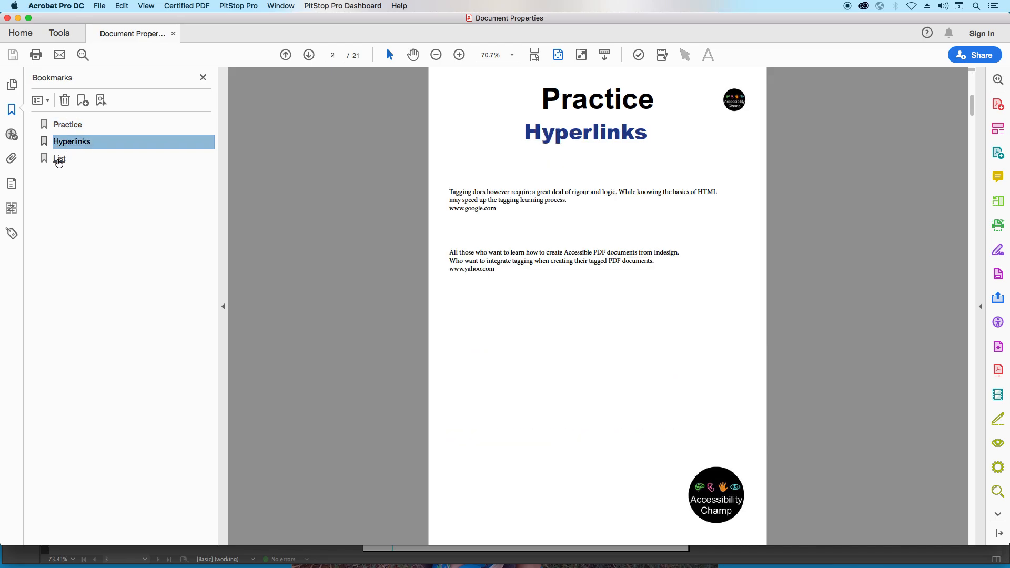
{"action": "left_click", "coordinate": [59, 162]}
{"action": "key", "text": "super+w"}
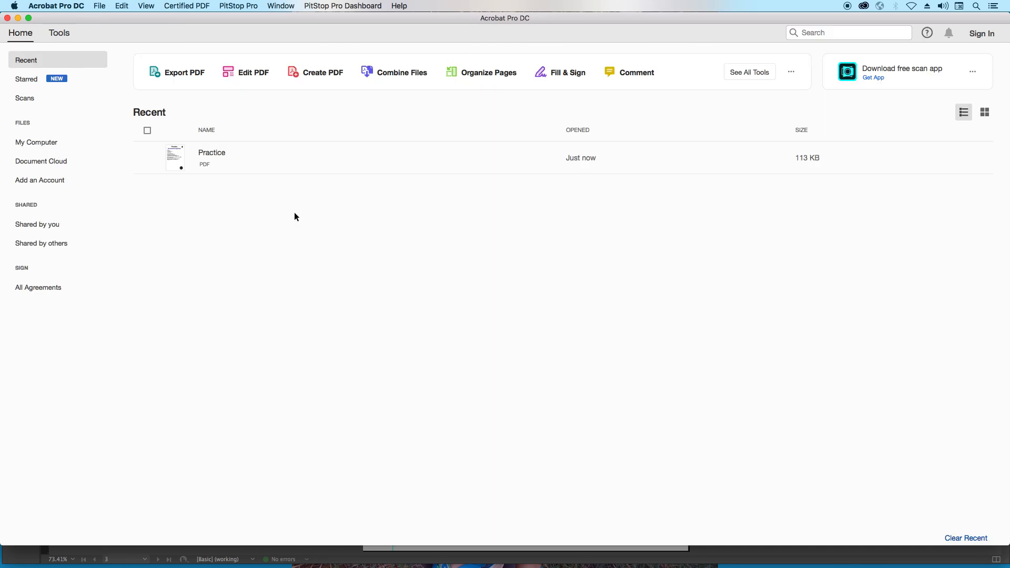
{"action": "key", "text": "super+Tab"}
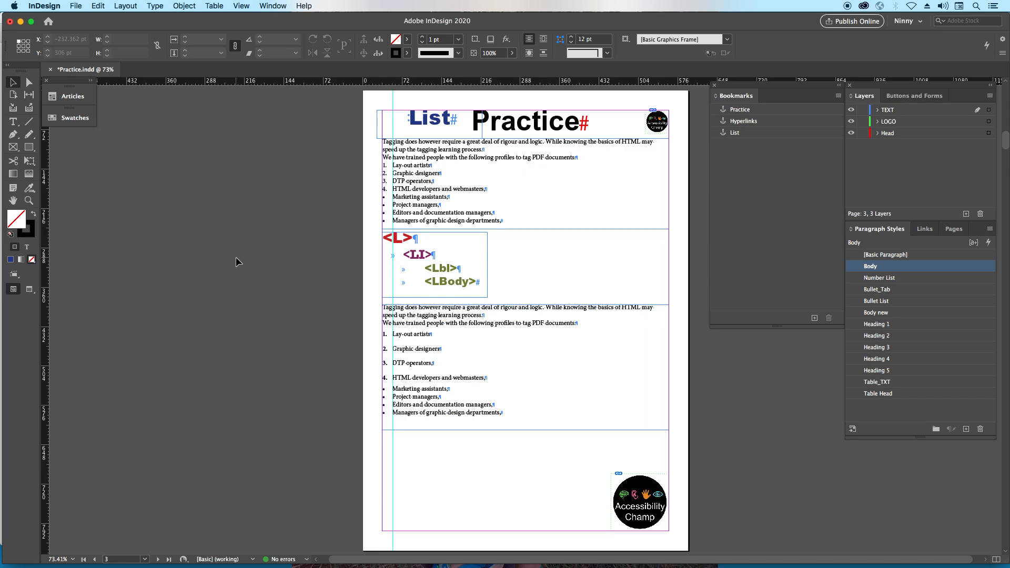
{"action": "key", "text": "shift+Page_Up"}
{"action": "key", "text": "shift+Page_Up"}
{"action": "key", "text": "shift+Page_Down"}
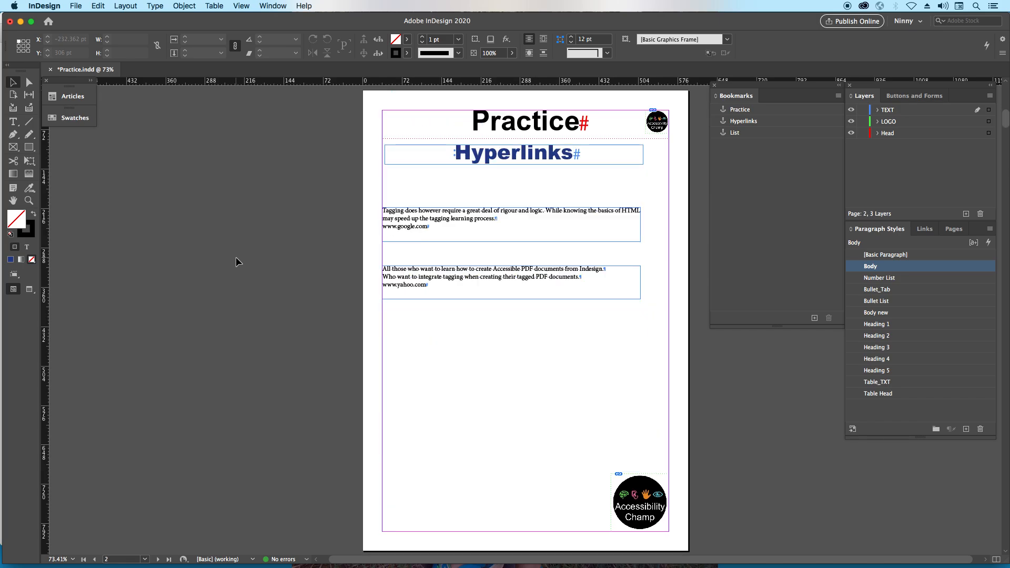
{"action": "key", "text": "super+2"}
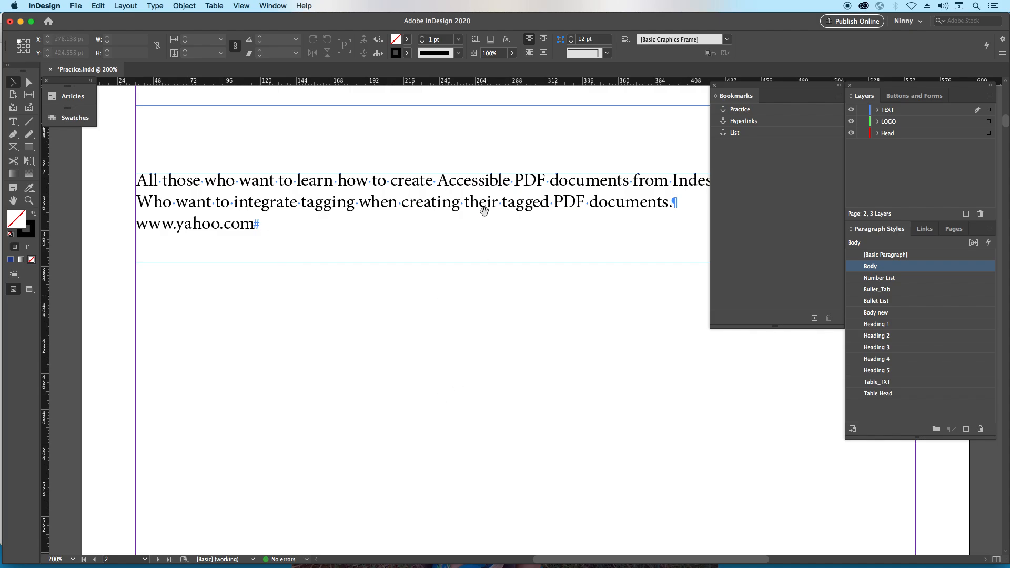
{"action": "left_click_drag", "start_coordinate": [481, 199], "coordinate": [474, 435]}
{"action": "left_click_drag", "start_coordinate": [466, 360], "coordinate": [440, 387]}
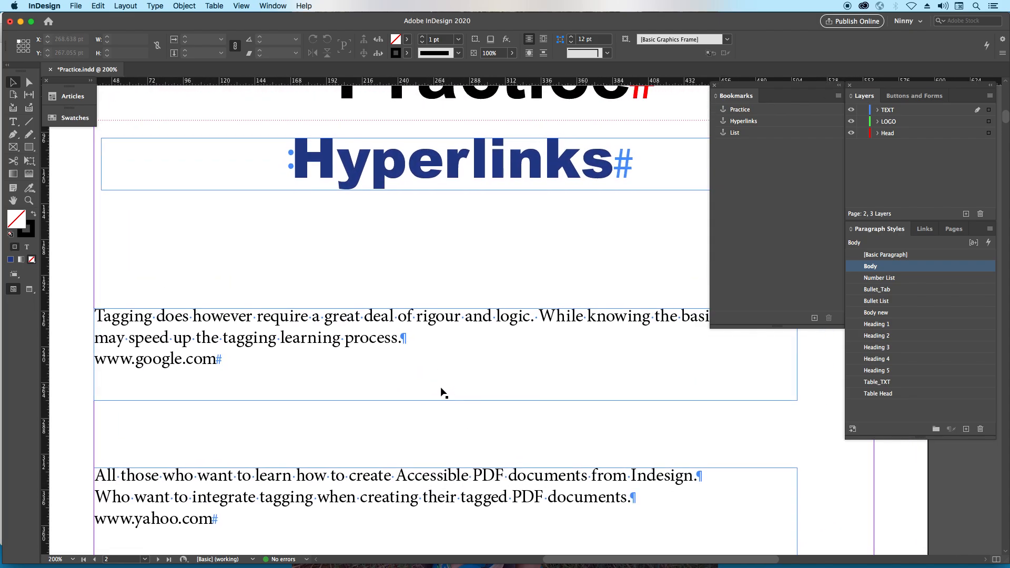
{"action": "key", "text": "super+0"}
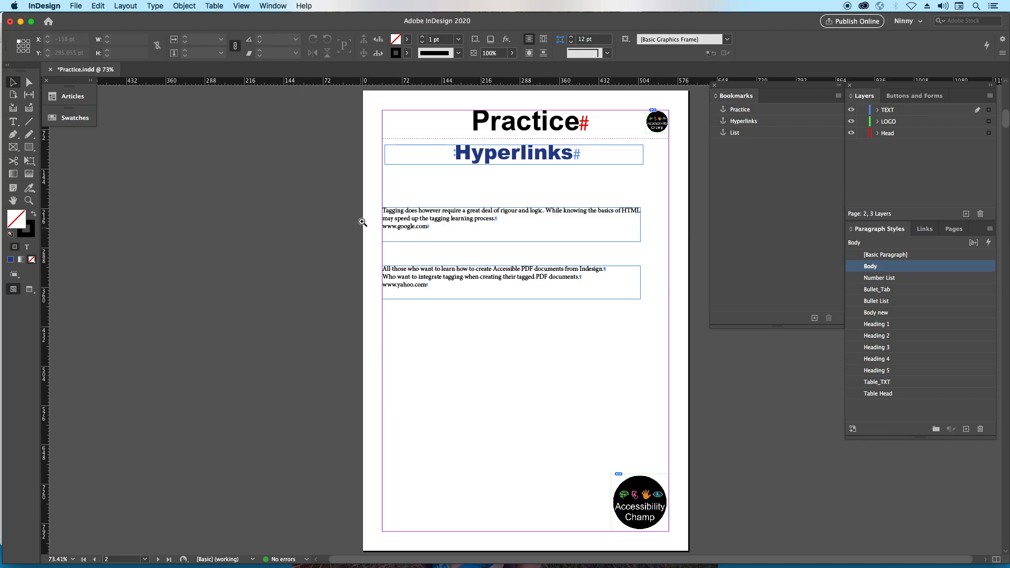
{"action": "left_click_drag", "start_coordinate": [327, 146], "coordinate": [682, 338]}
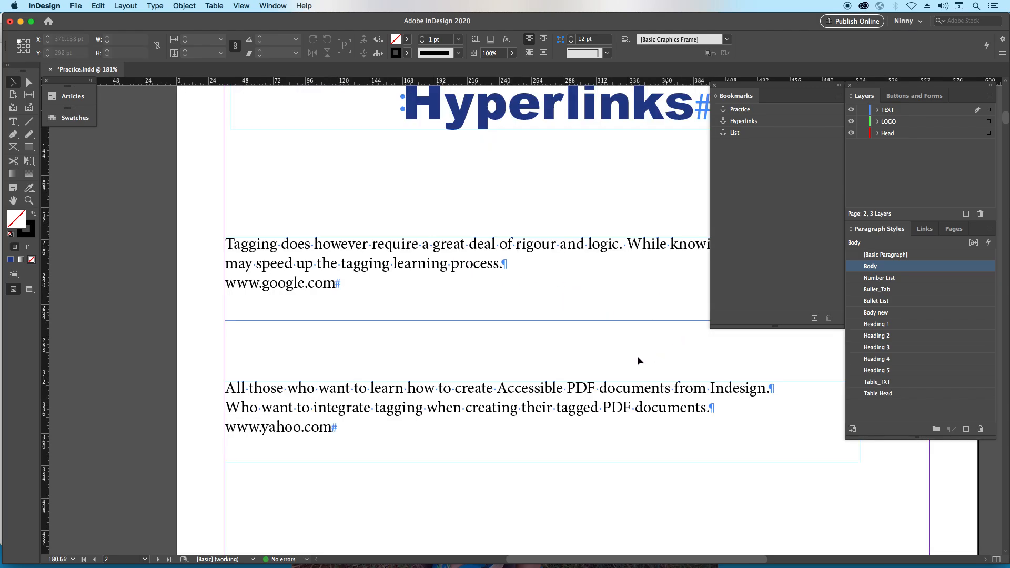
{"action": "double_click", "coordinate": [343, 284]}
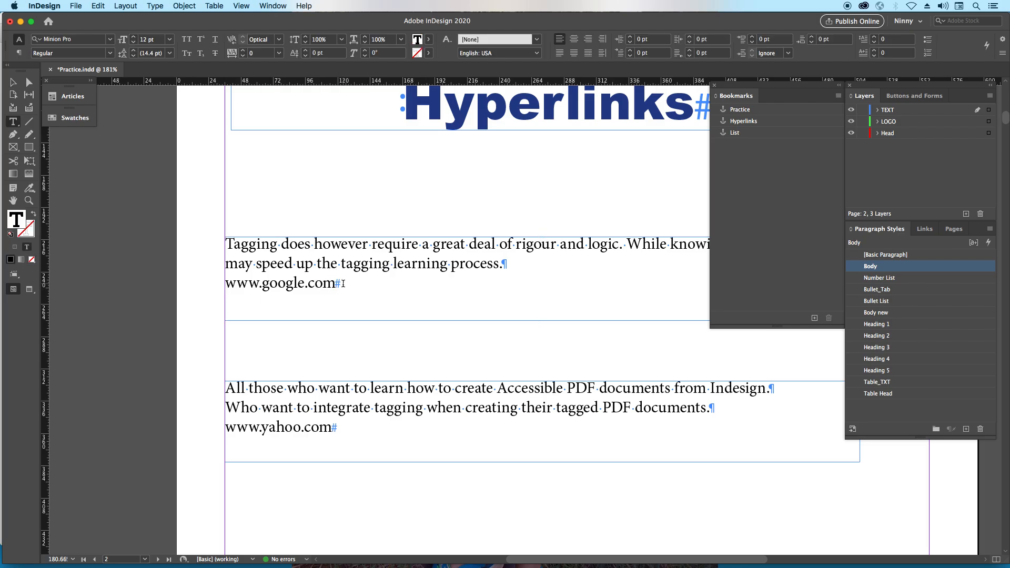
{"action": "left_click_drag", "start_coordinate": [339, 284], "coordinate": [223, 284]}
{"action": "left_click", "coordinate": [147, 198]}
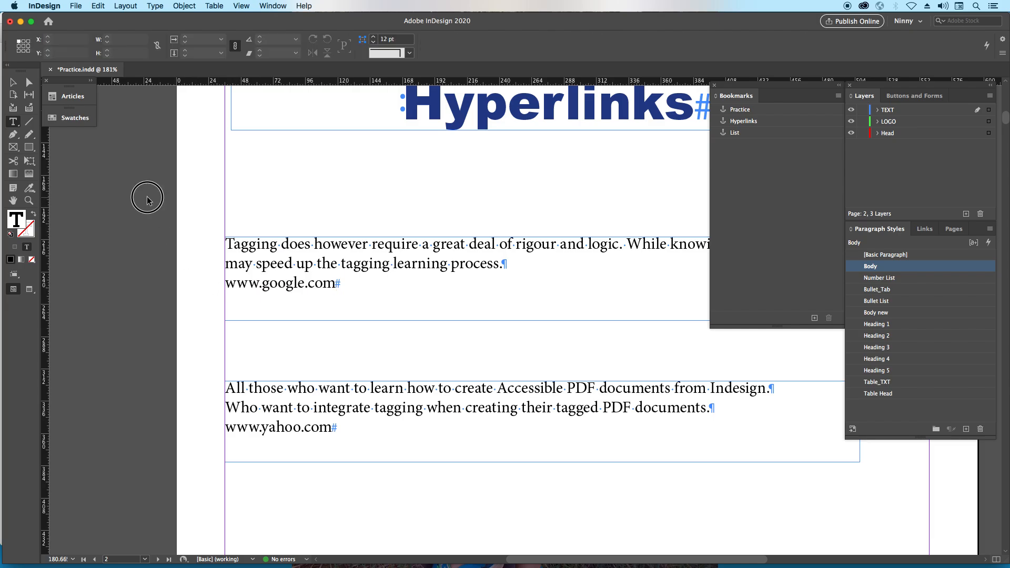
{"action": "left_click", "coordinate": [13, 82]}
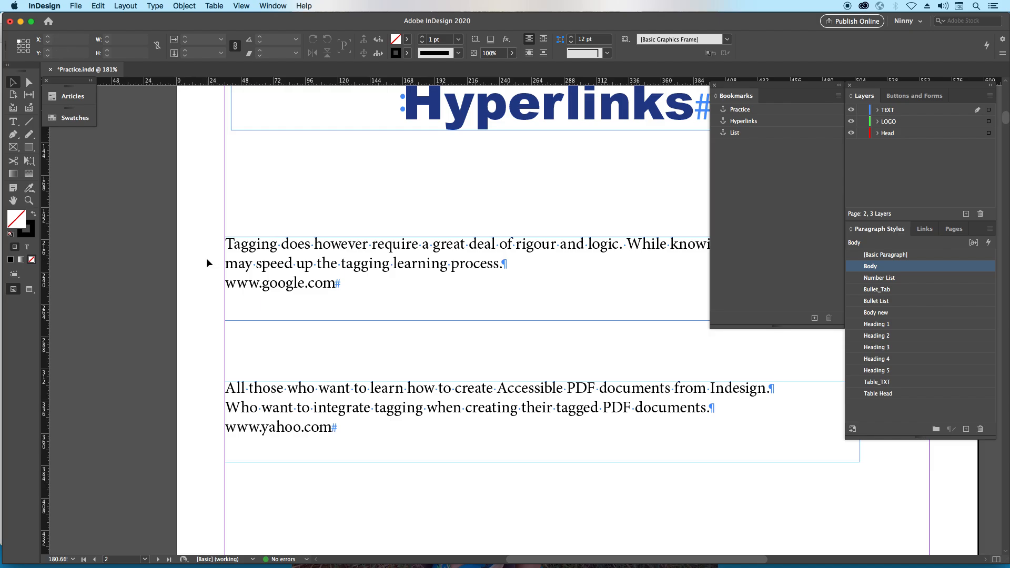
- Export the document again as an Adobe PDF (Interactive) file, replacing the existing Practice.pdf
{"action": "key", "text": "super+0"}
{"action": "key", "text": "super+e"}
{"action": "key", "text": "Return"}
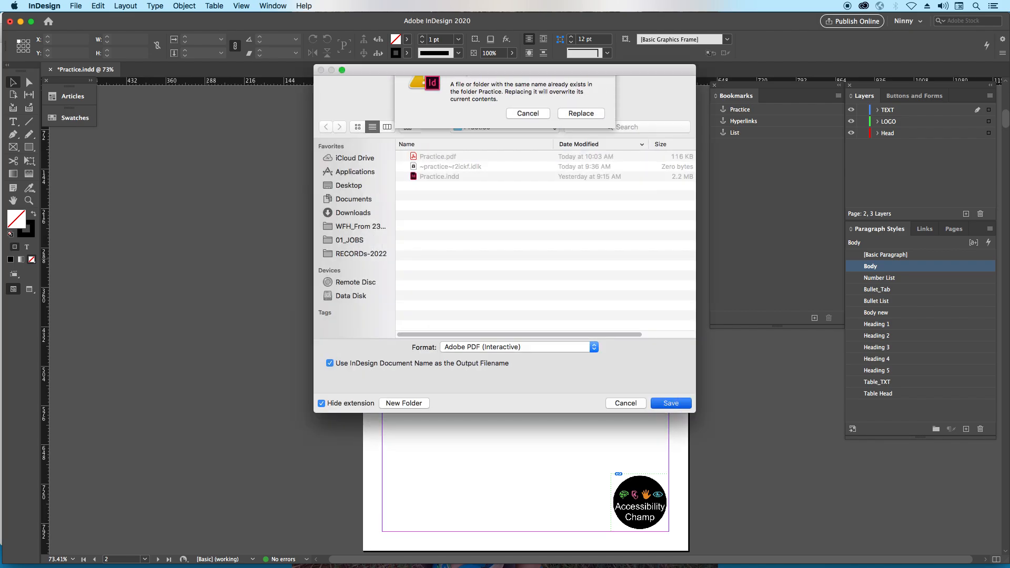
{"action": "key", "text": "Return"}
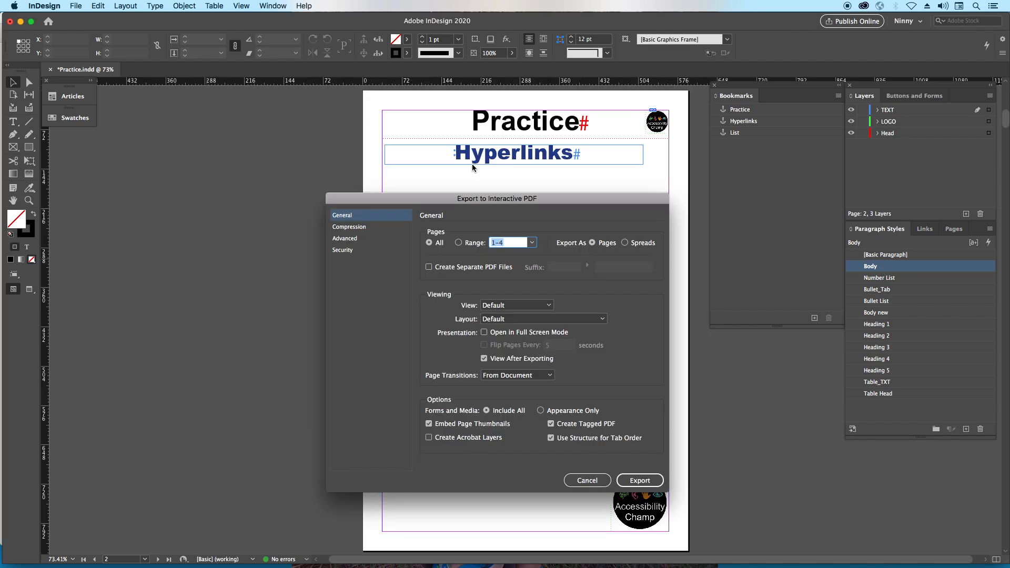
{"action": "left_click", "coordinate": [466, 244]}
{"action": "key", "text": "Return"}
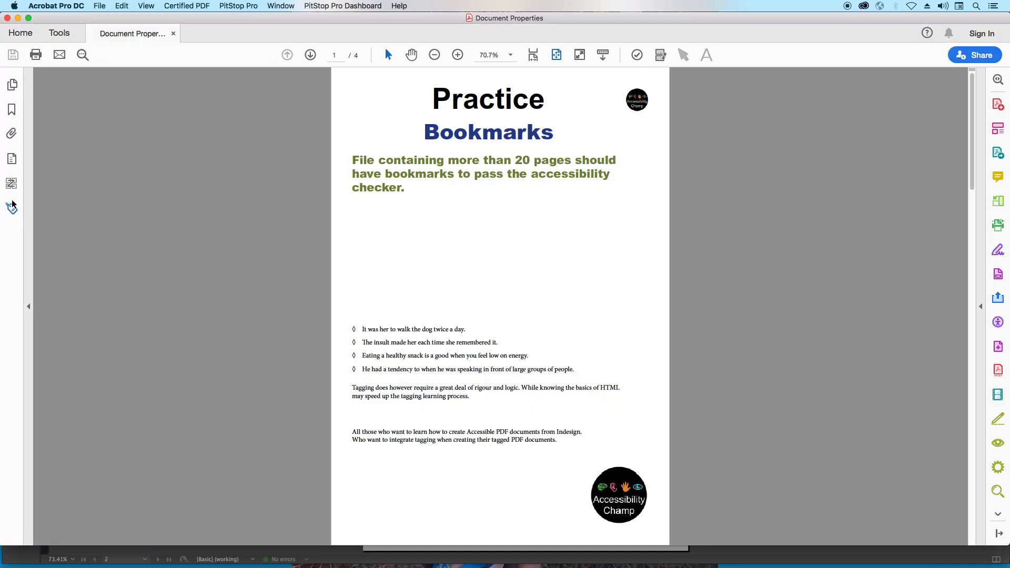
{"action": "left_click", "coordinate": [12, 208]}
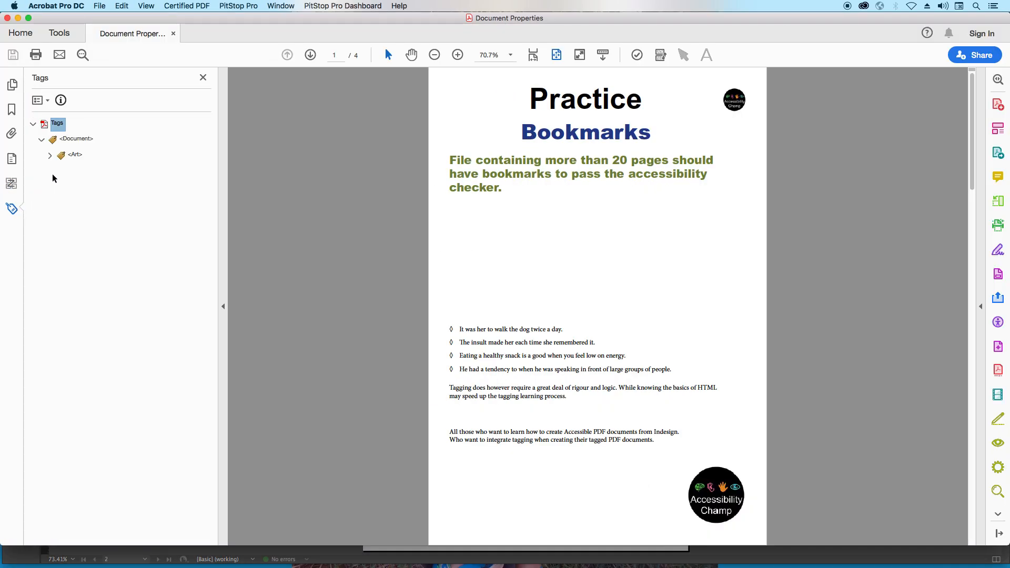
{"action": "left_click", "coordinate": [50, 155]}
{"action": "left_click", "coordinate": [88, 193]}
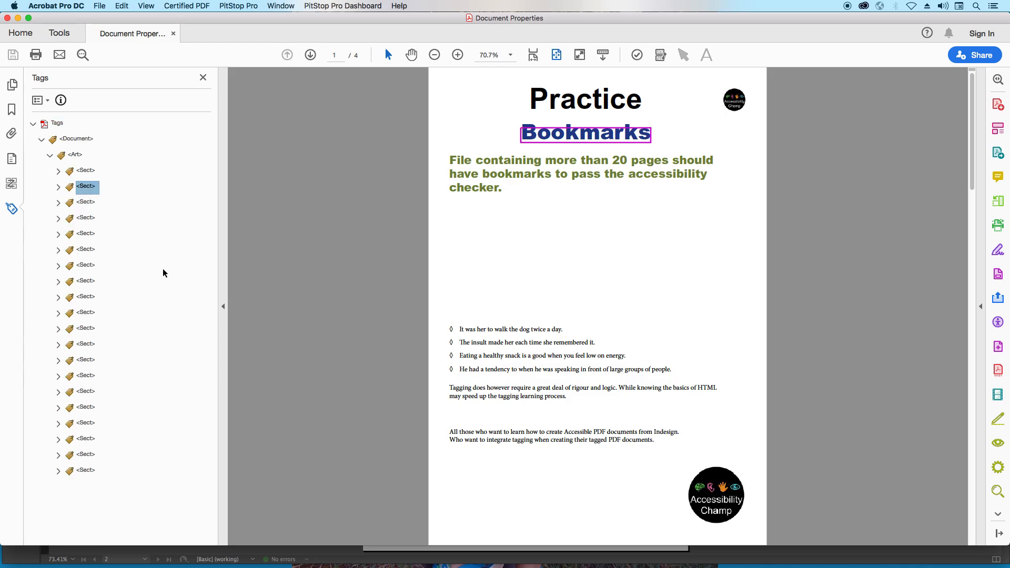
{"action": "key", "text": "Up"}
{"action": "key", "text": "Down"}
{"action": "key", "text": "Down"}
{"action": "key", "text": "Down"}
{"action": "key", "text": "Down"}
{"action": "key", "text": "Down"}
{"action": "key", "text": "Down"}
{"action": "key", "text": "Down"}
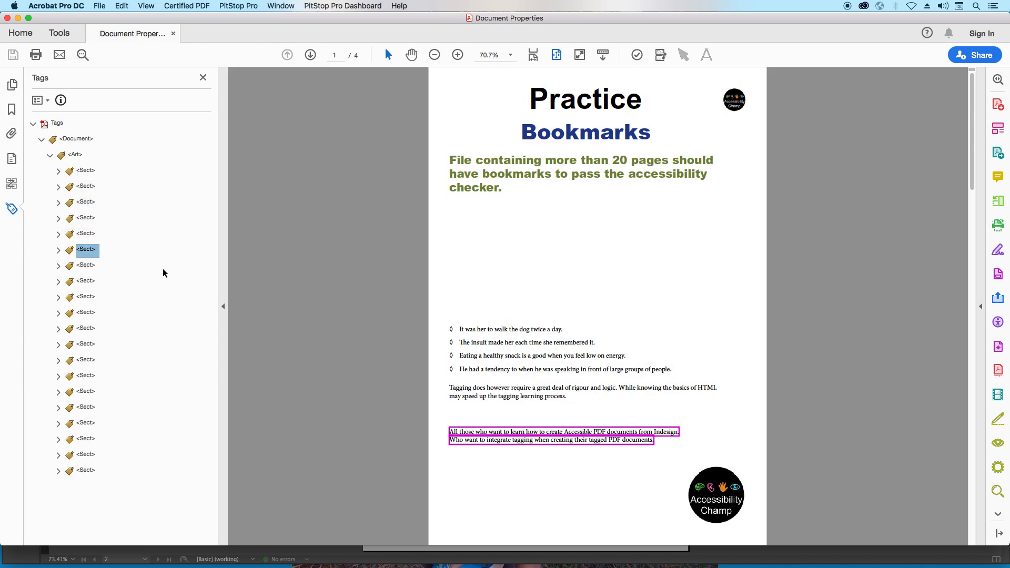
{"action": "key", "text": "Right"}
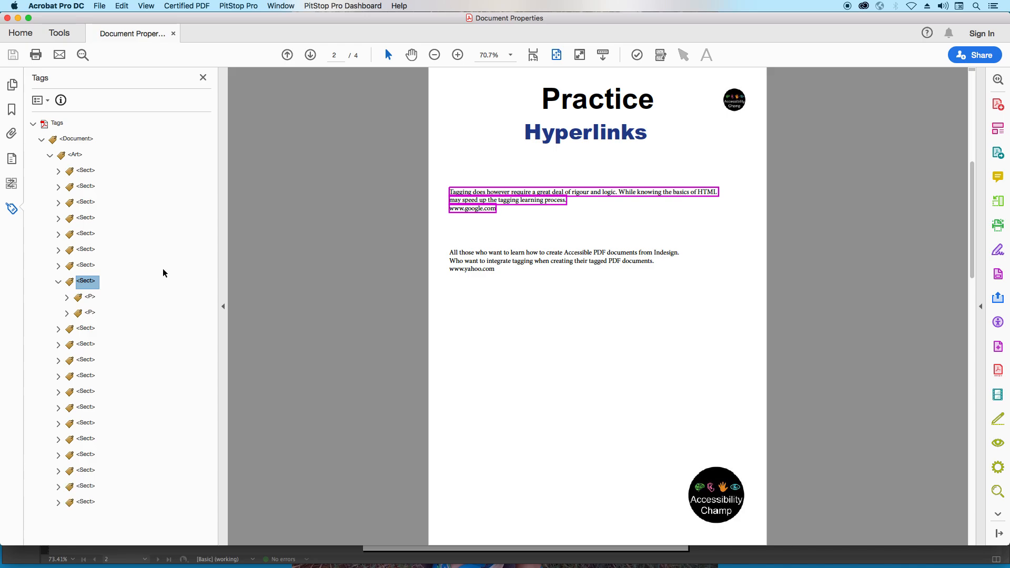
{"action": "key", "text": "Down"}
{"action": "key", "text": "Down"}
{"action": "key", "text": "Right"}
{"action": "key", "text": "Down"}
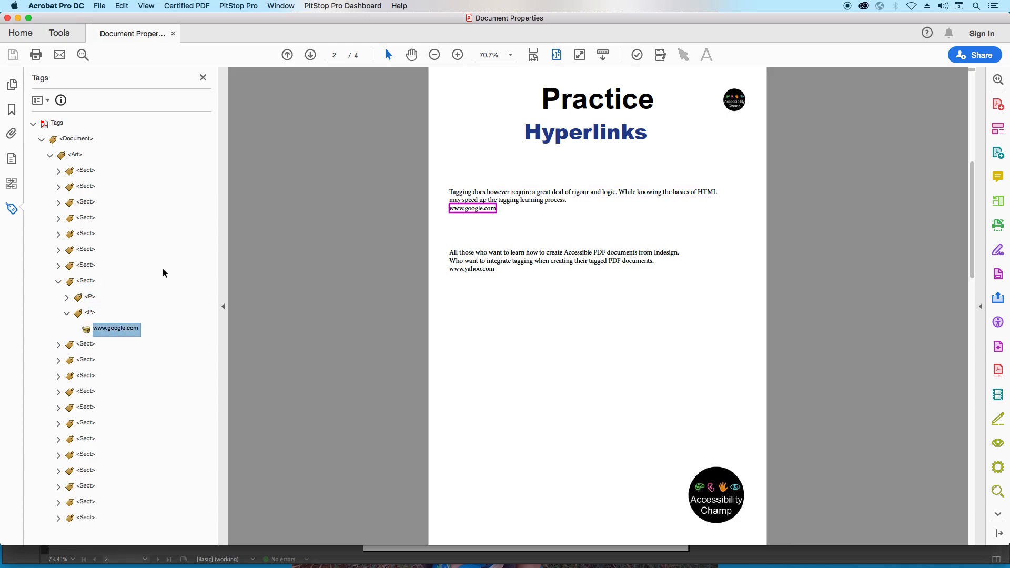
{"action": "key", "text": "Down"}
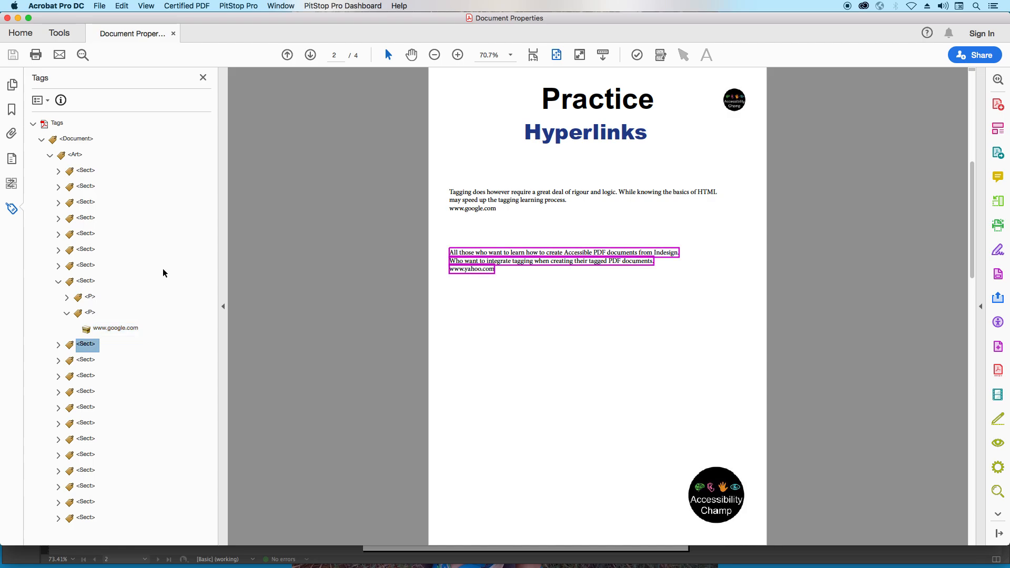
{"action": "key", "text": "Right"}
{"action": "key", "text": "Down"}
{"action": "key", "text": "Down"}
{"action": "key", "text": "Down"}
{"action": "key", "text": "Right"}
{"action": "key", "text": "Down"}
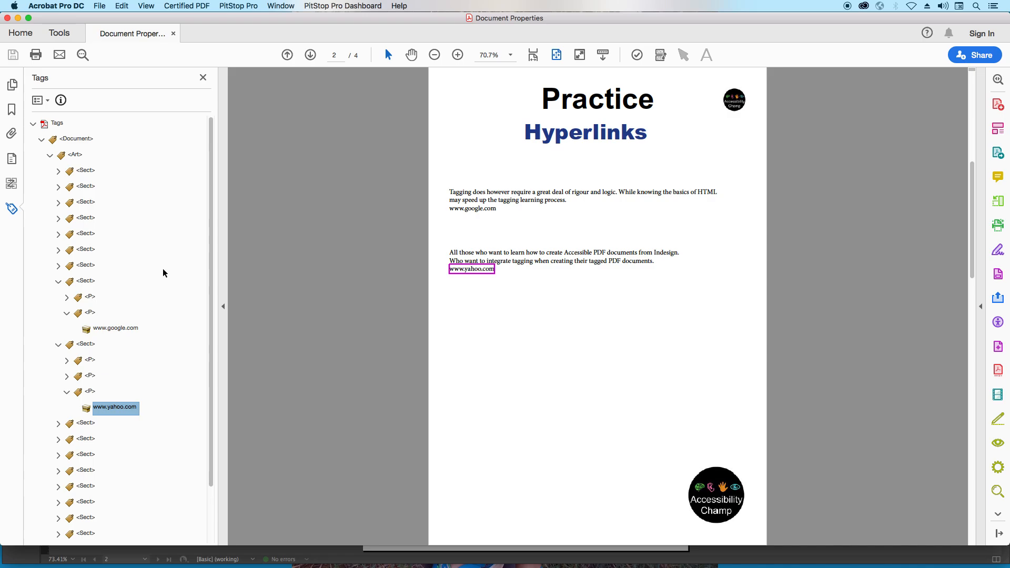
{"action": "key", "text": "super+w"}
{"action": "key", "text": "super+Tab"}
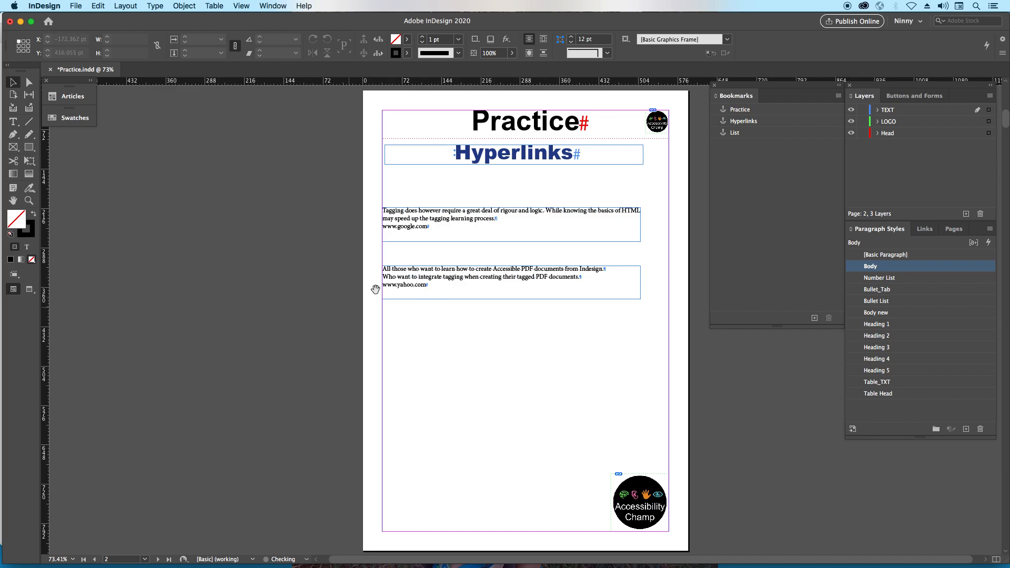
- Bring up the interactive Hyperlinks controls with page 2's two web addresses in view
{"action": "left_click_drag", "start_coordinate": [361, 182], "coordinate": [683, 351]}
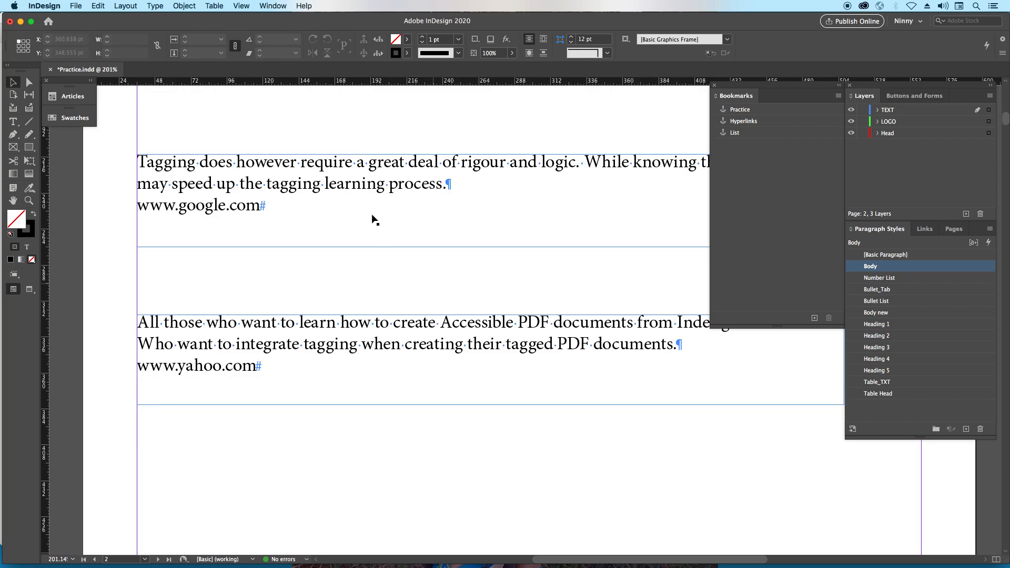
{"action": "left_click", "coordinate": [578, 456]}
{"action": "left_click_drag", "start_coordinate": [578, 455], "coordinate": [544, 456]}
{"action": "left_click", "coordinate": [279, 6]}
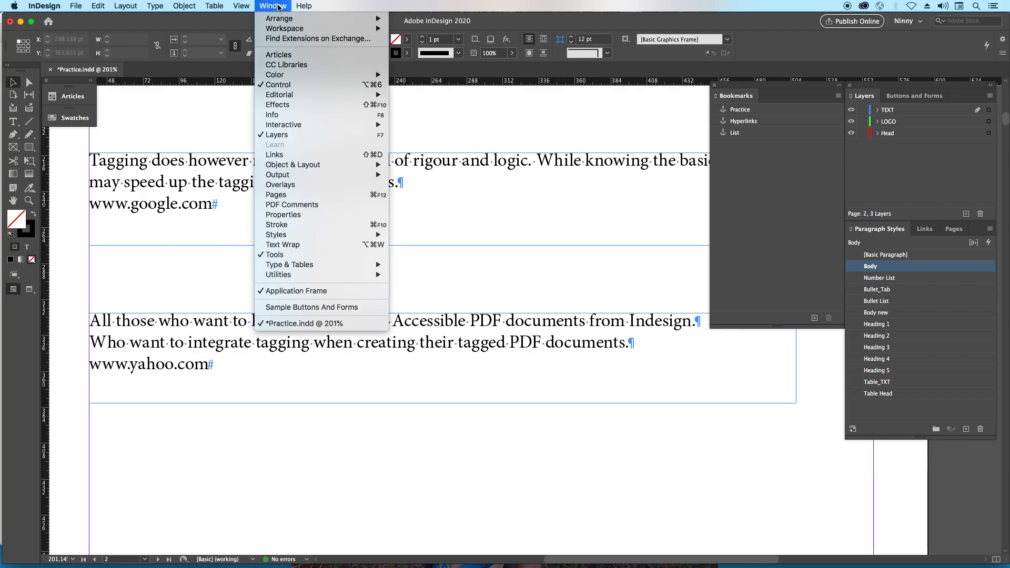
{"action": "mouse_move", "coordinate": [307, 126]}
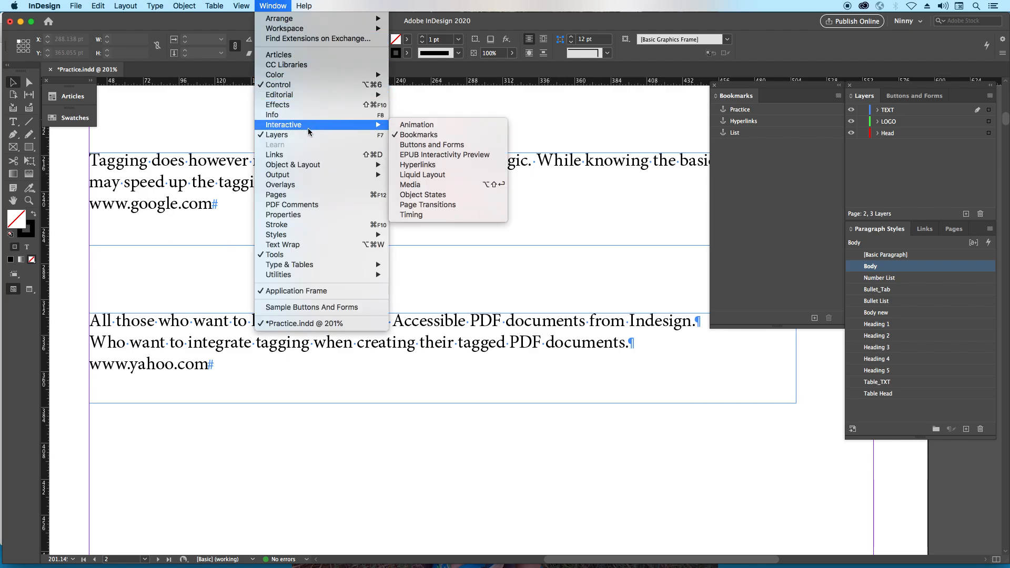
{"action": "left_click", "coordinate": [447, 166]}
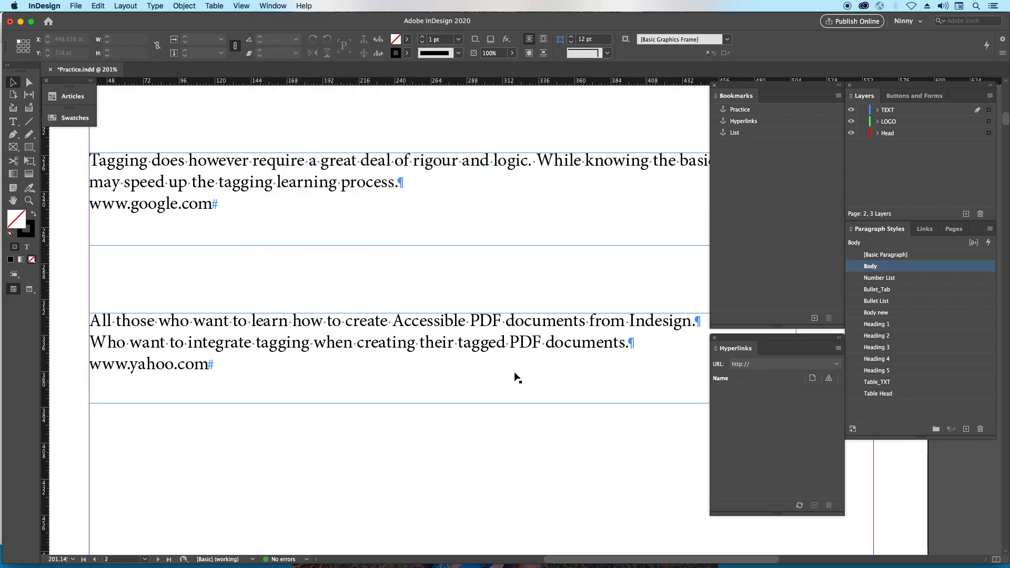
{"action": "left_click", "coordinate": [251, 210]}
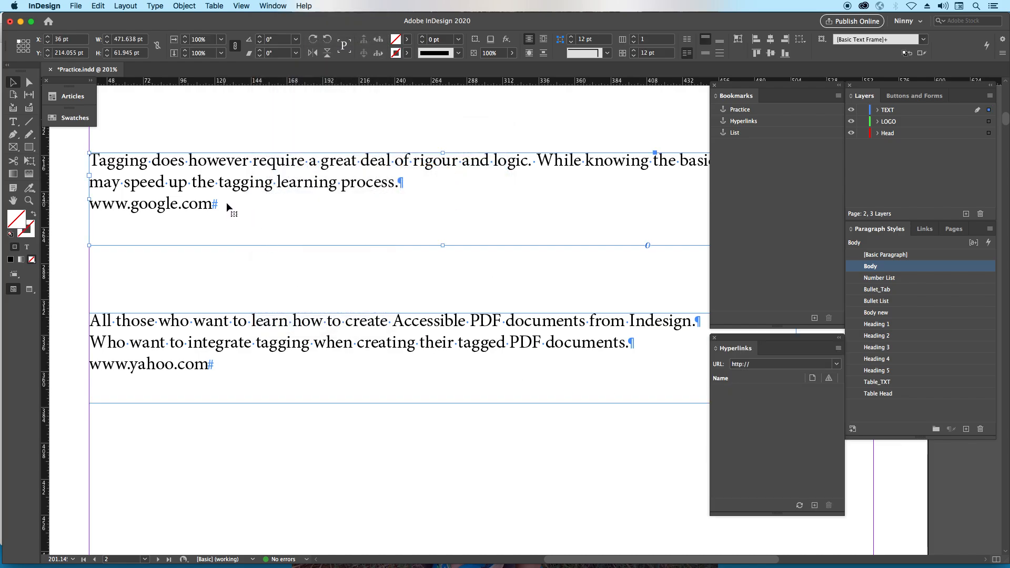
{"action": "double_click", "coordinate": [226, 202]}
{"action": "left_click_drag", "start_coordinate": [219, 205], "coordinate": [92, 206]}
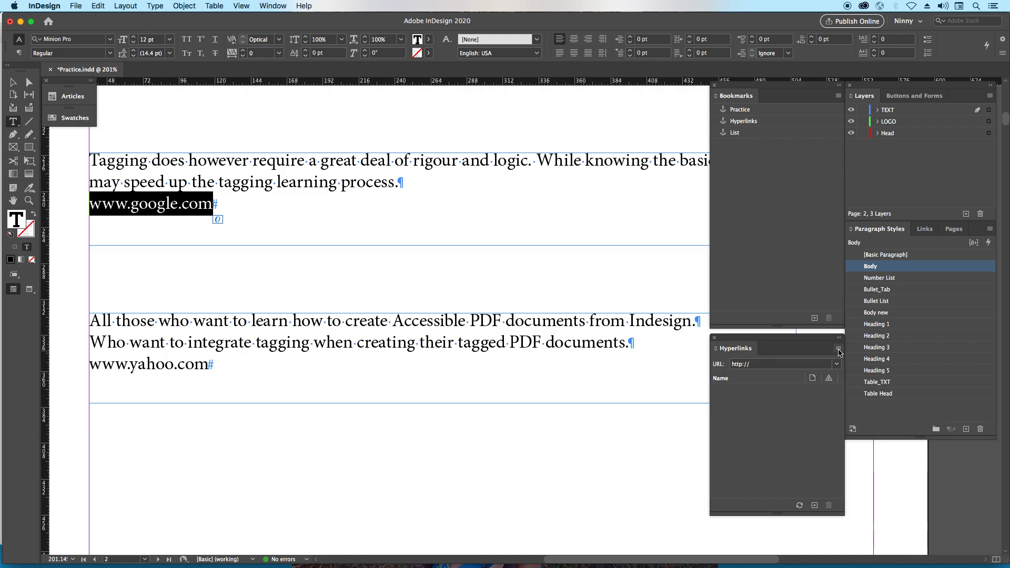
{"action": "left_click", "coordinate": [838, 349]}
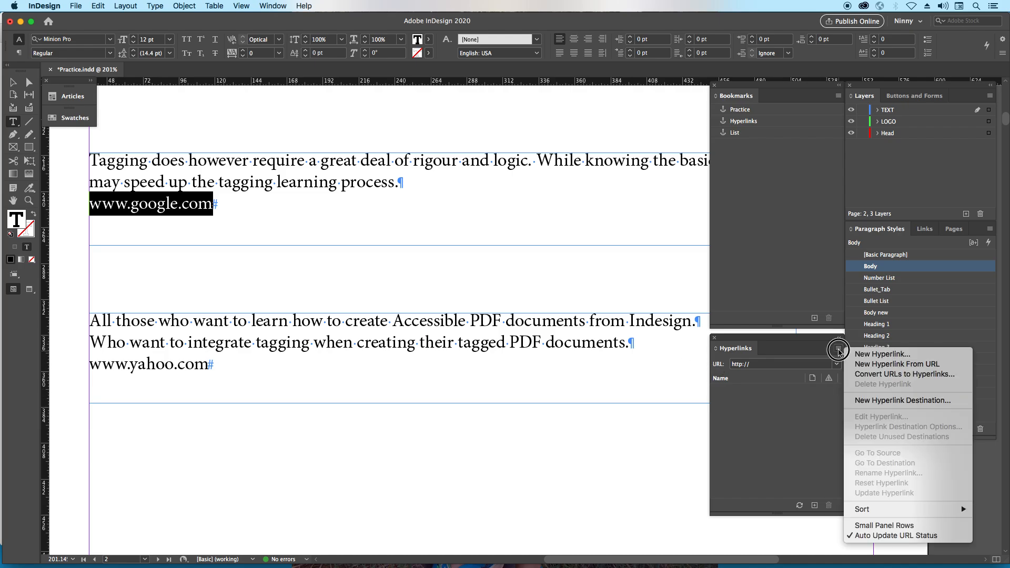
{"action": "left_click", "coordinate": [868, 355]}
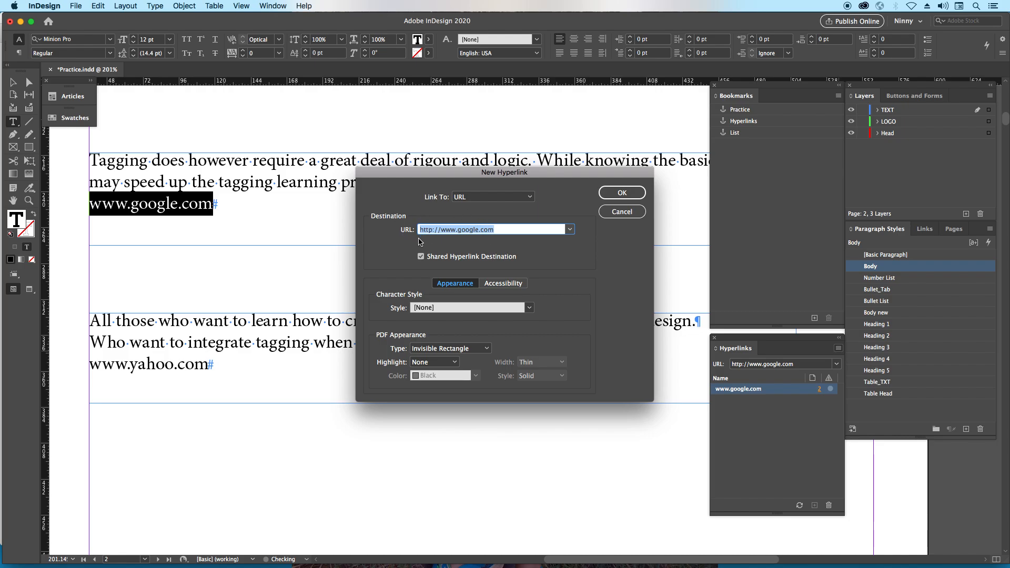
{"action": "left_click", "coordinate": [432, 229]}
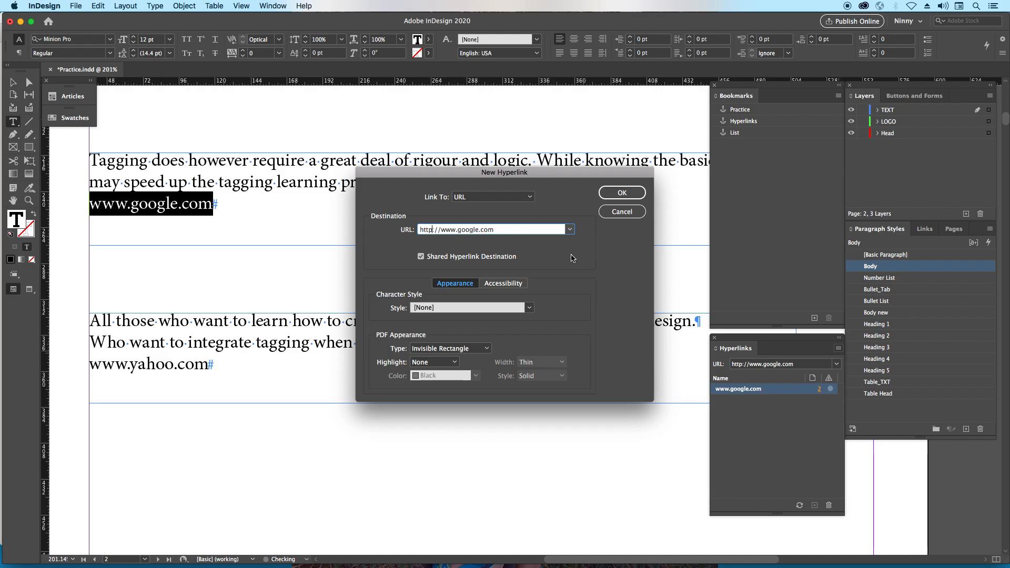
{"action": "type", "text": "s"}
{"action": "left_click", "coordinate": [529, 308]}
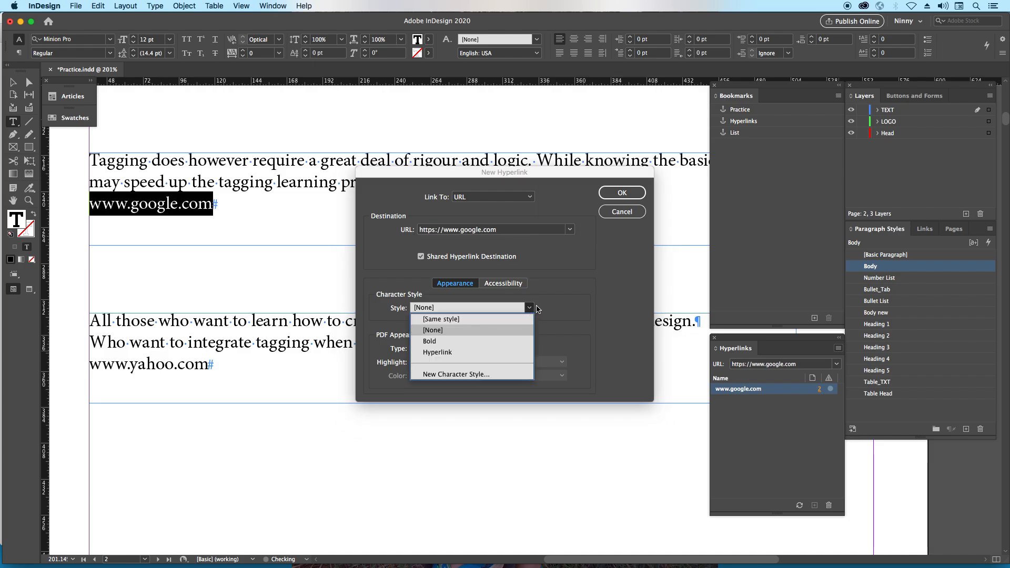
{"action": "left_click", "coordinate": [568, 289]}
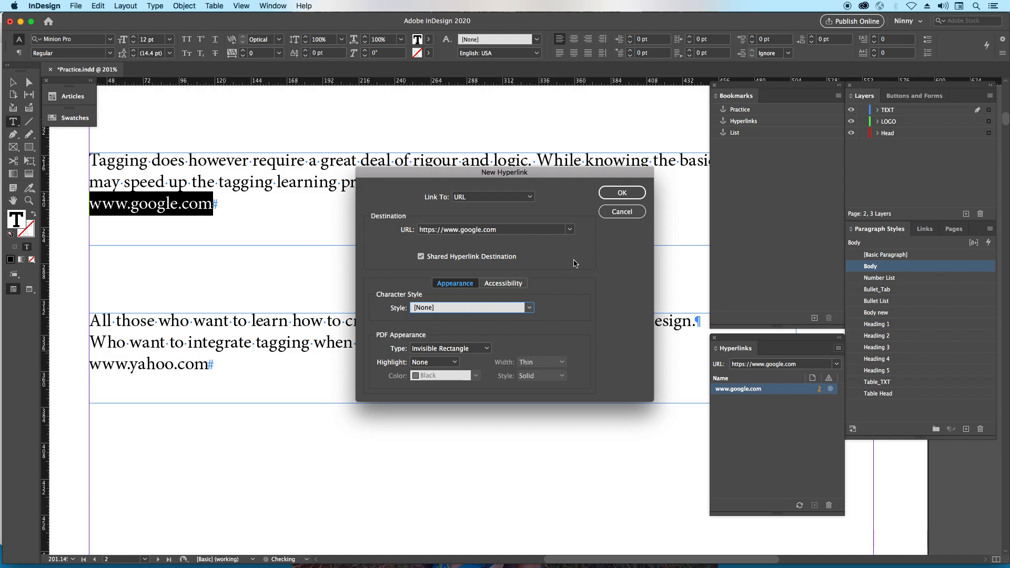
{"action": "left_click", "coordinate": [614, 194]}
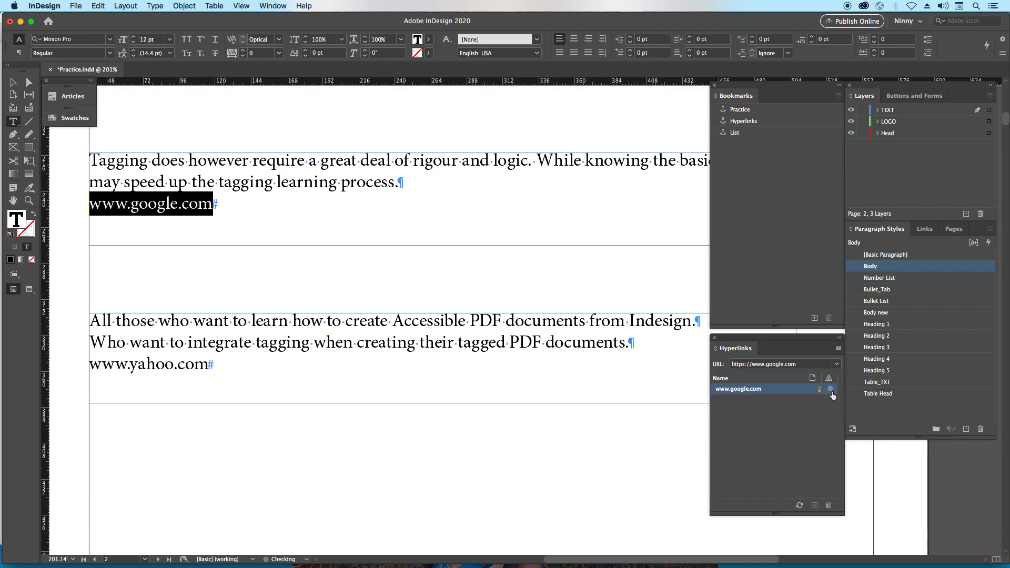
{"action": "left_click_drag", "start_coordinate": [221, 366], "coordinate": [79, 367]}
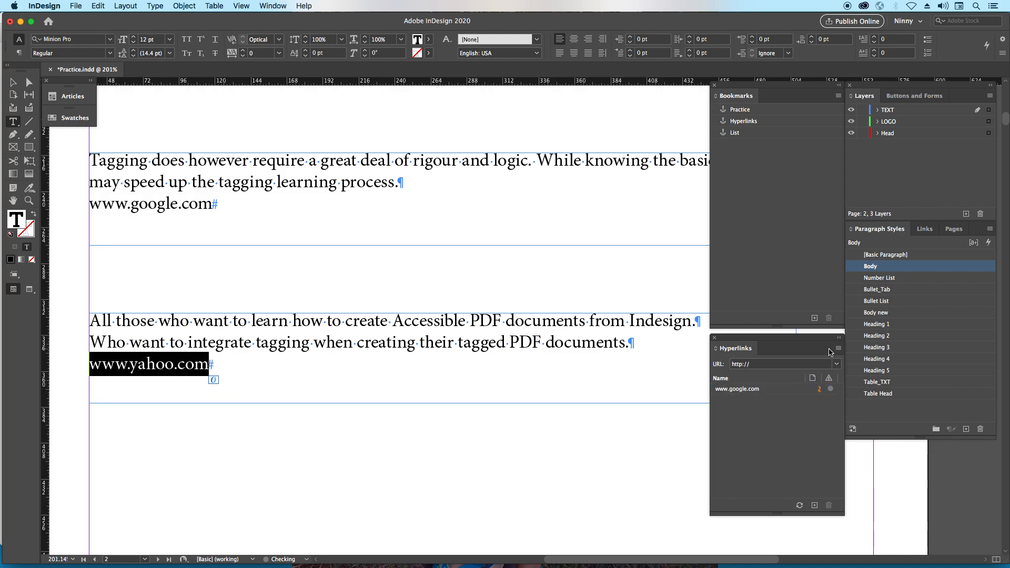
{"action": "left_click", "coordinate": [837, 351]}
{"action": "left_click", "coordinate": [862, 353]}
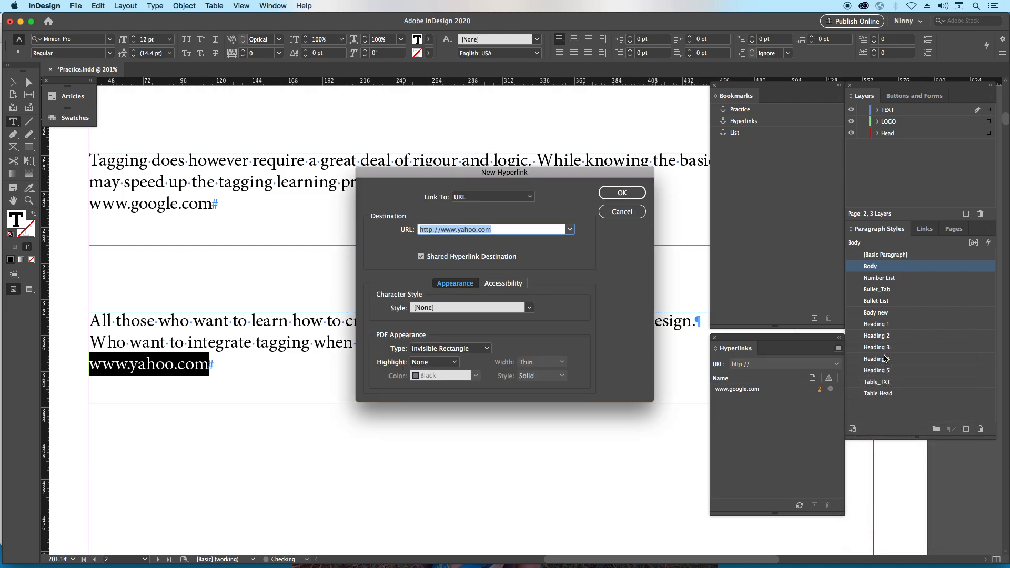
{"action": "left_click", "coordinate": [432, 229]}
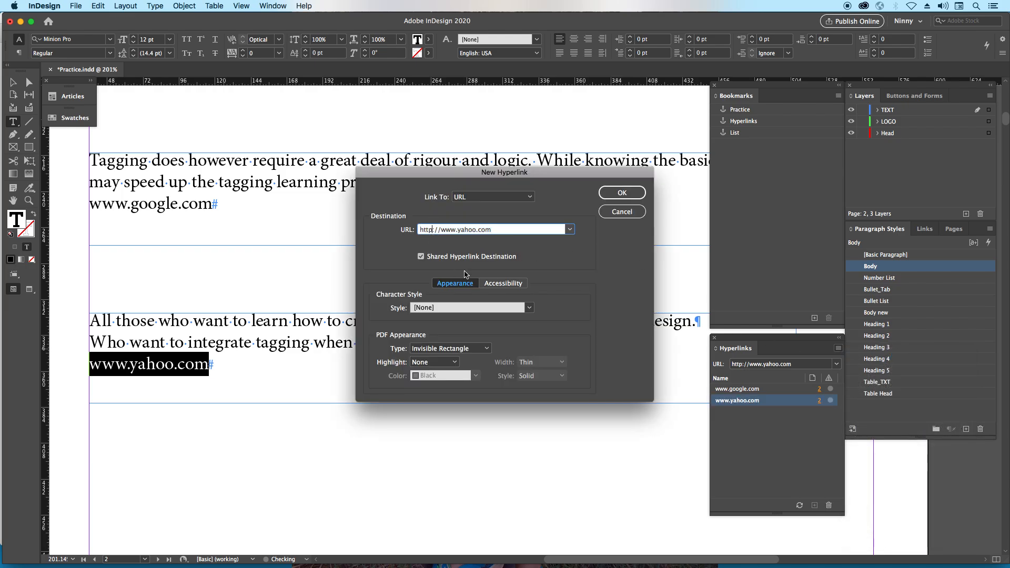
{"action": "type", "text": "s"}
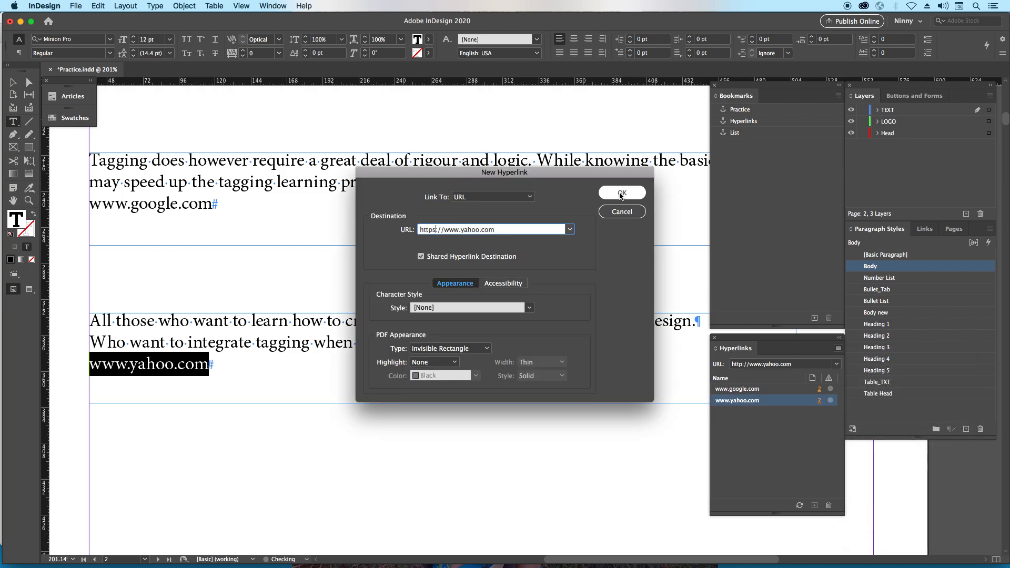
{"action": "left_click", "coordinate": [621, 195]}
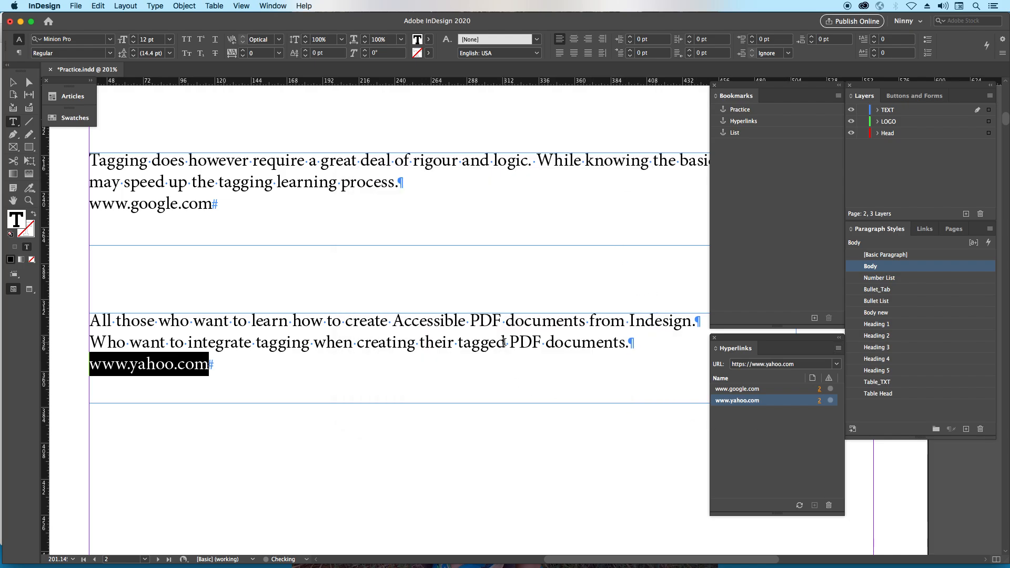
{"action": "double_click", "coordinate": [502, 345]}
{"action": "left_click_drag", "start_coordinate": [631, 345], "coordinate": [92, 333]}
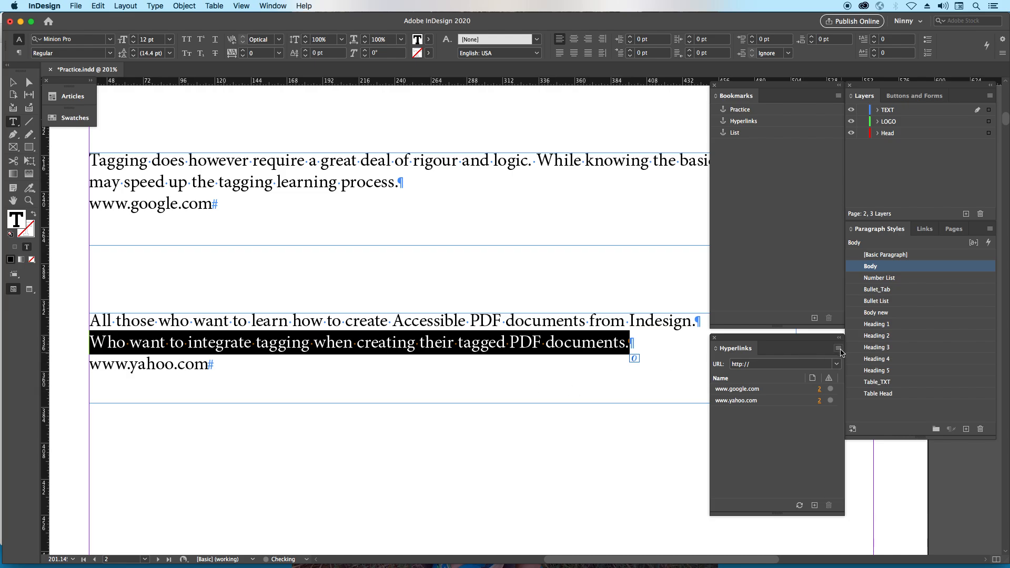
{"action": "left_click", "coordinate": [838, 348]}
{"action": "left_click", "coordinate": [873, 355]}
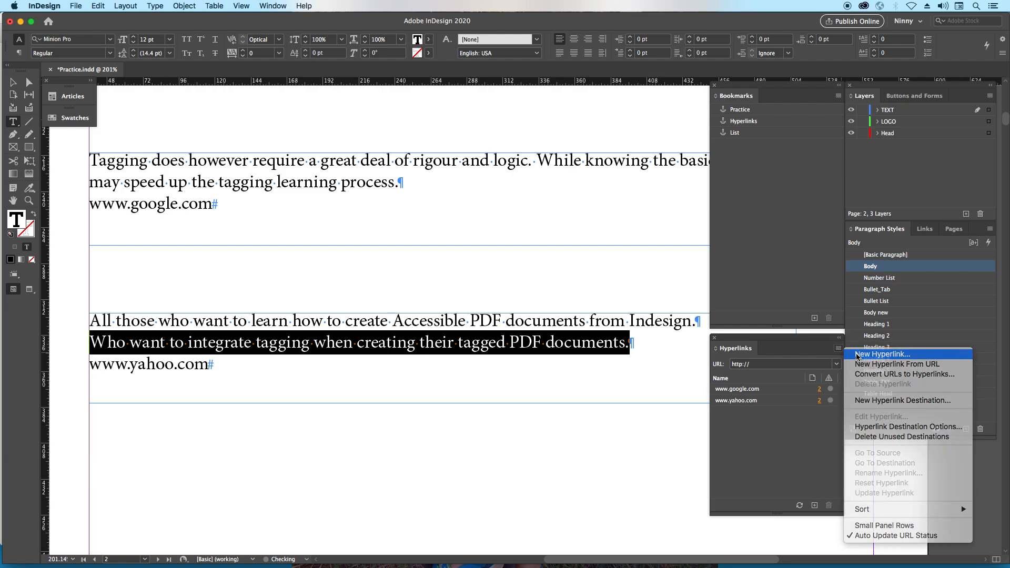
{"action": "left_click", "coordinate": [432, 230]}
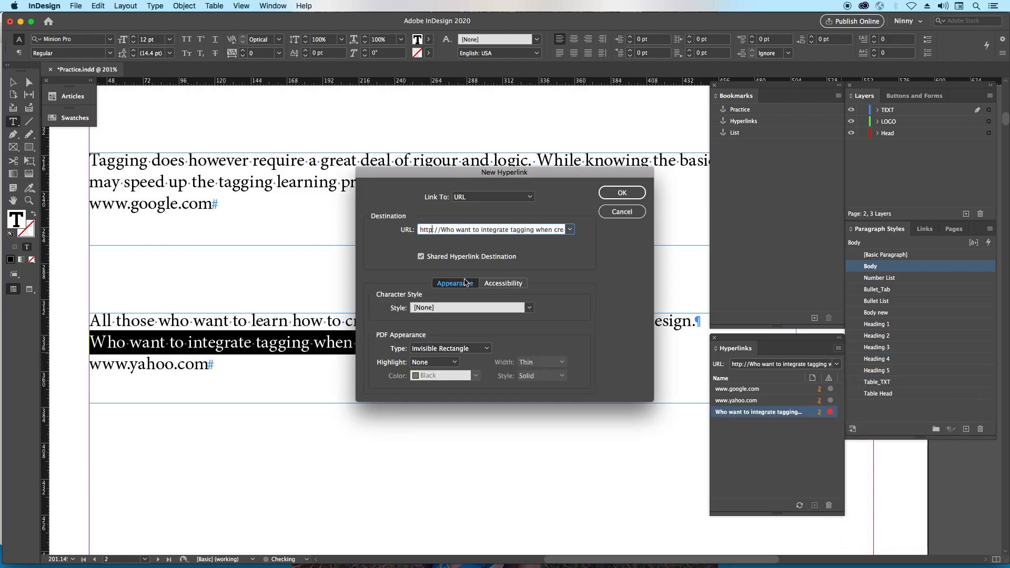
{"action": "type", "text": "s"}
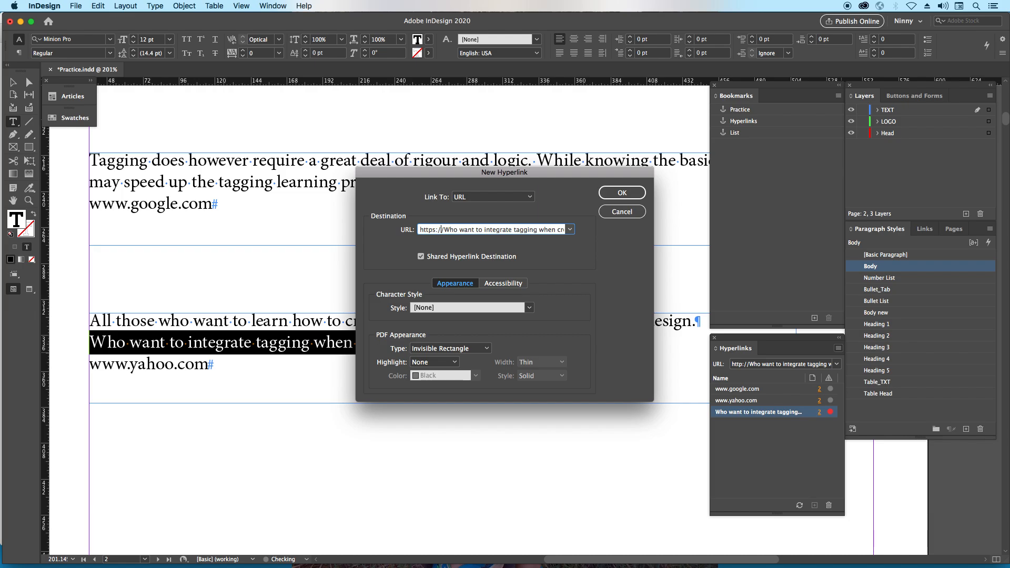
{"action": "key", "text": "shift+super+Right"}
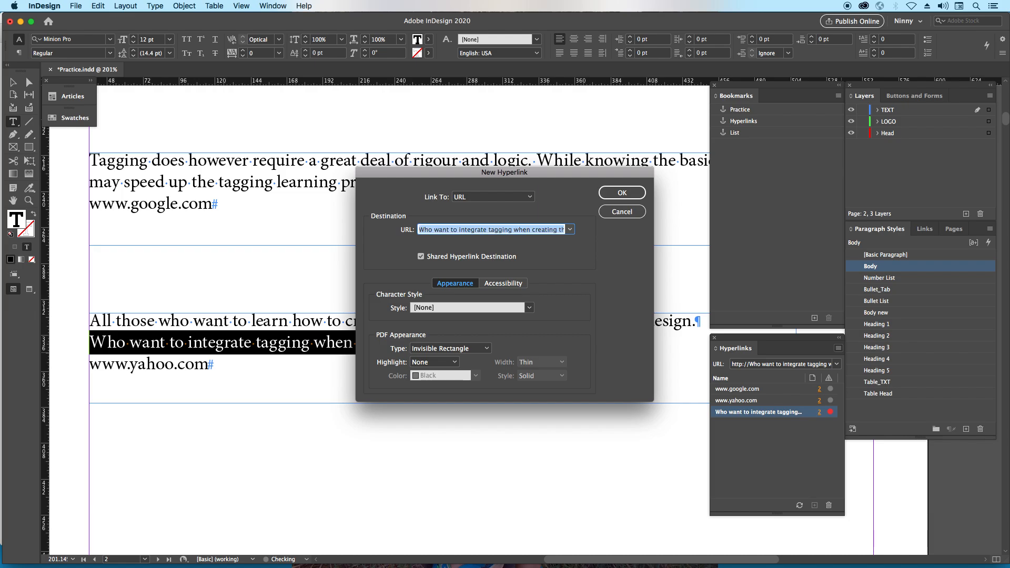
{"action": "type", "text": "abc.com"}
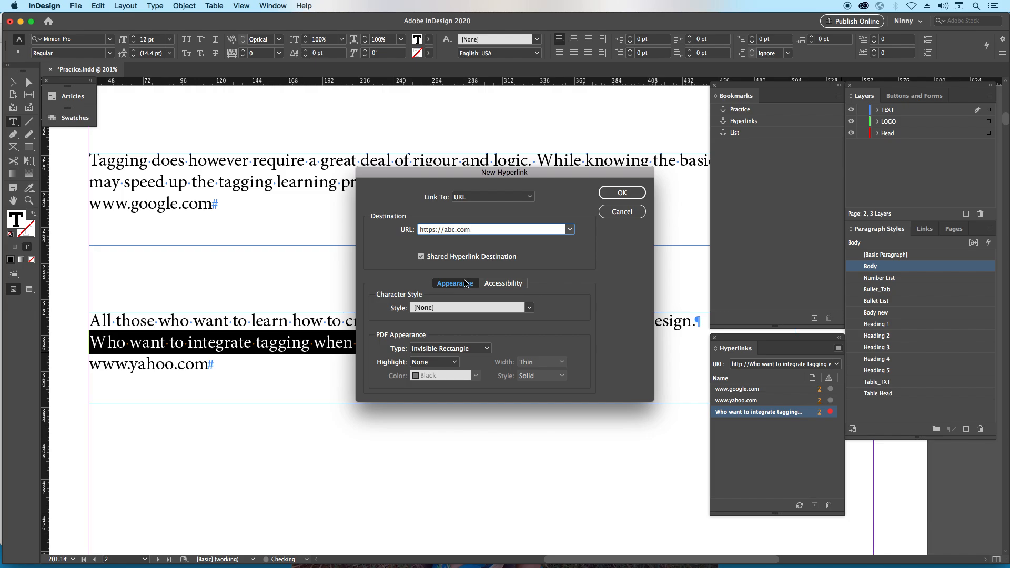
{"action": "left_click", "coordinate": [631, 193]}
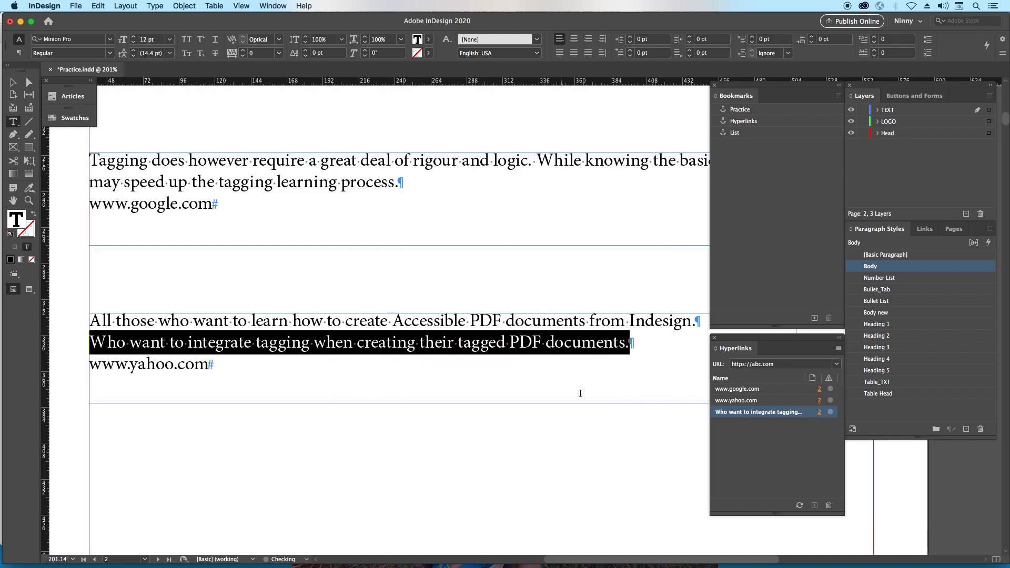
- Deselect the text and export the document as Adobe PDF (Interactive) under the name Practice, replacing the existing file
{"action": "left_click", "coordinate": [516, 428]}
{"action": "left_click", "coordinate": [11, 83]}
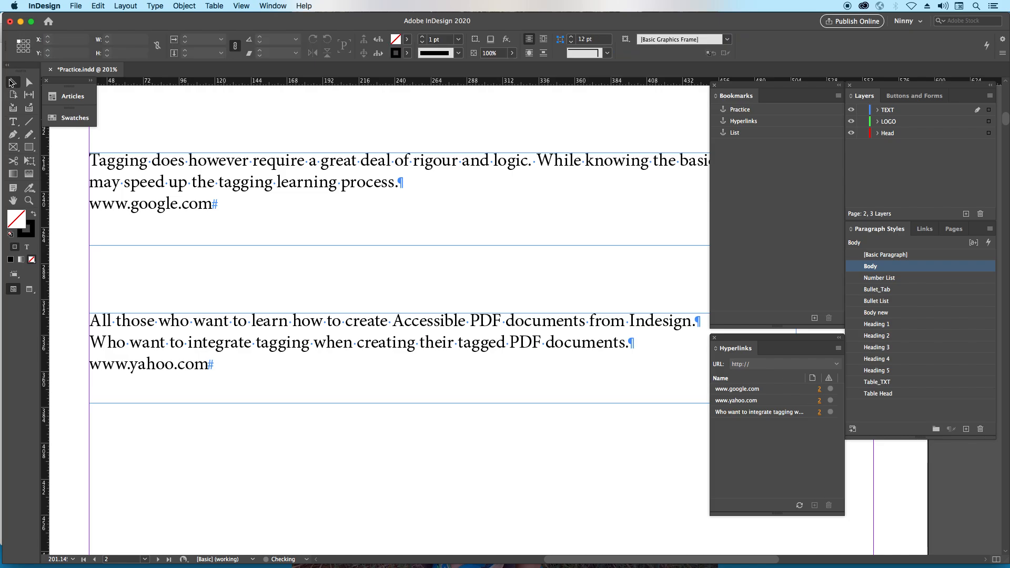
{"action": "key", "text": "super+0"}
{"action": "key", "text": "super+e"}
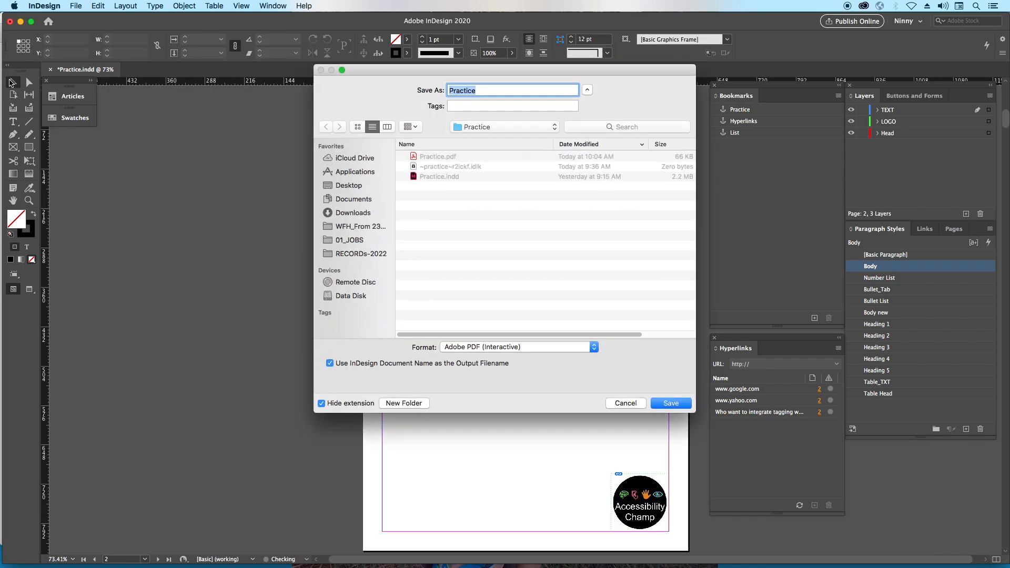
{"action": "key", "text": "Return"}
{"action": "key", "text": "Tab"}
{"action": "key", "text": "space"}
{"action": "key", "text": "Return"}
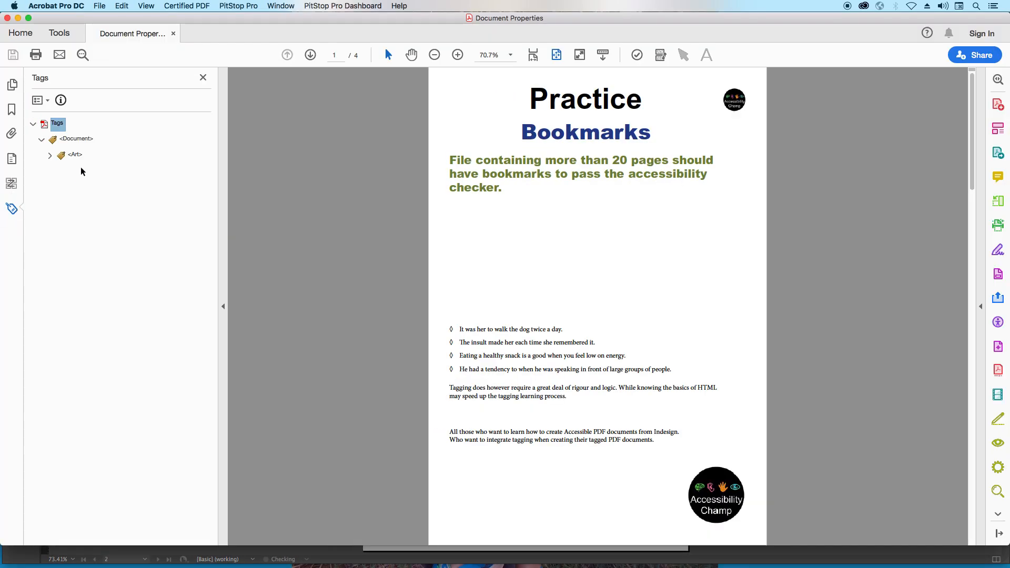
{"action": "left_click", "coordinate": [50, 156]}
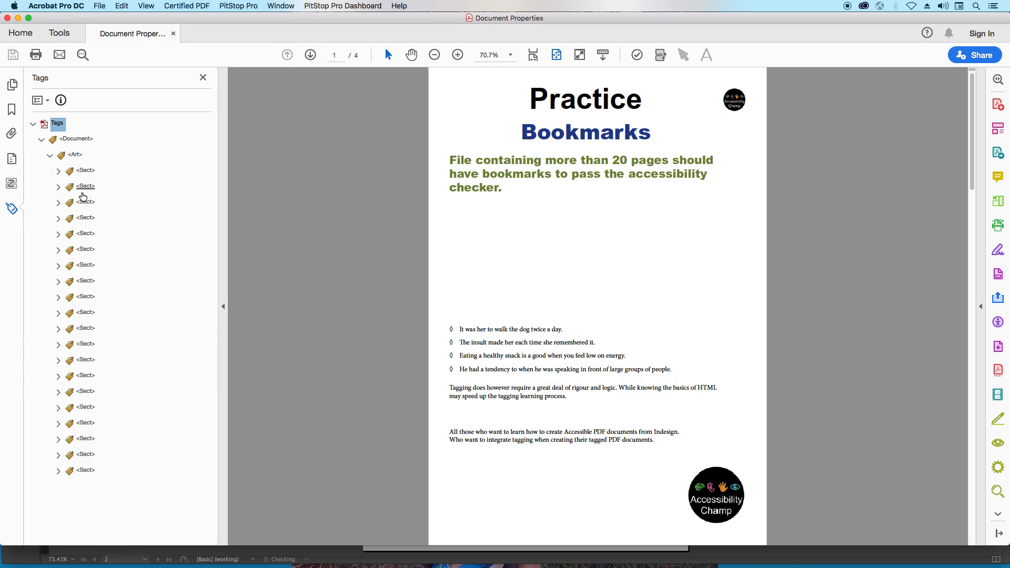
{"action": "left_click", "coordinate": [85, 202]}
{"action": "key", "text": "Down"}
{"action": "key", "text": "Down"}
{"action": "key", "text": "Down"}
{"action": "key", "text": "Down"}
{"action": "key", "text": "Down"}
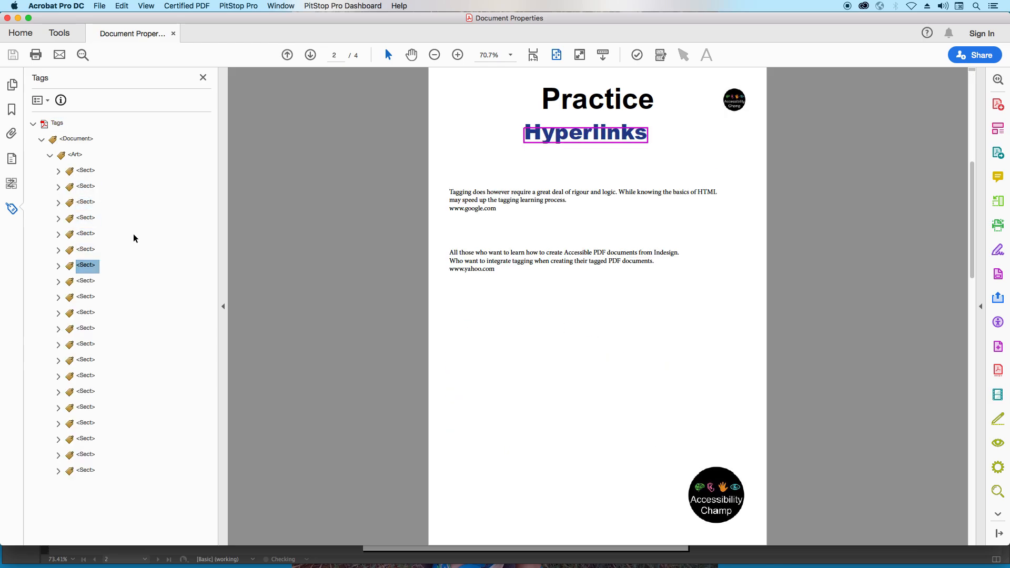
{"action": "key", "text": "Right"}
{"action": "key", "text": "Down"}
{"action": "key", "text": "Down"}
{"action": "key", "text": "Right"}
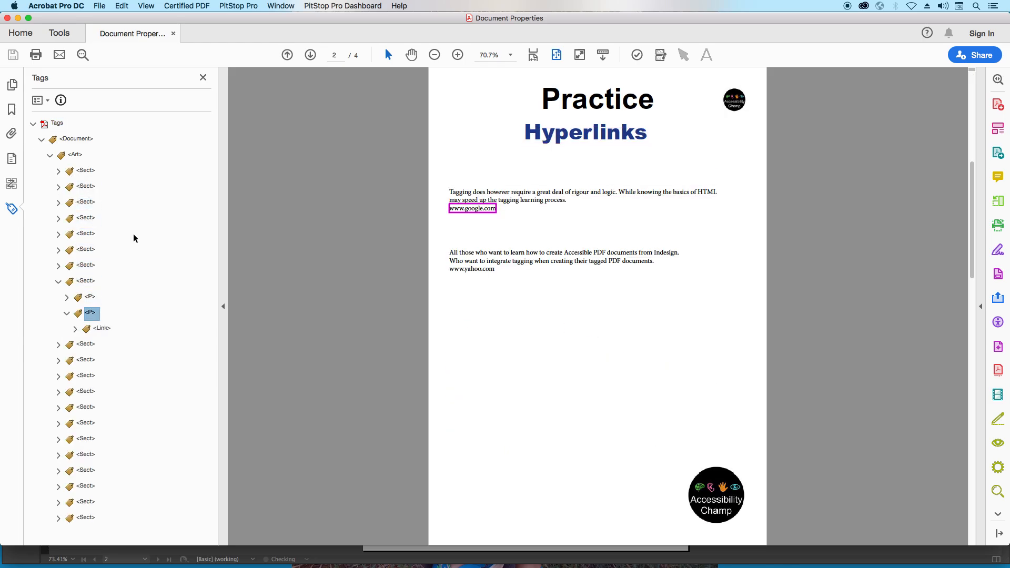
{"action": "key", "text": "Down"}
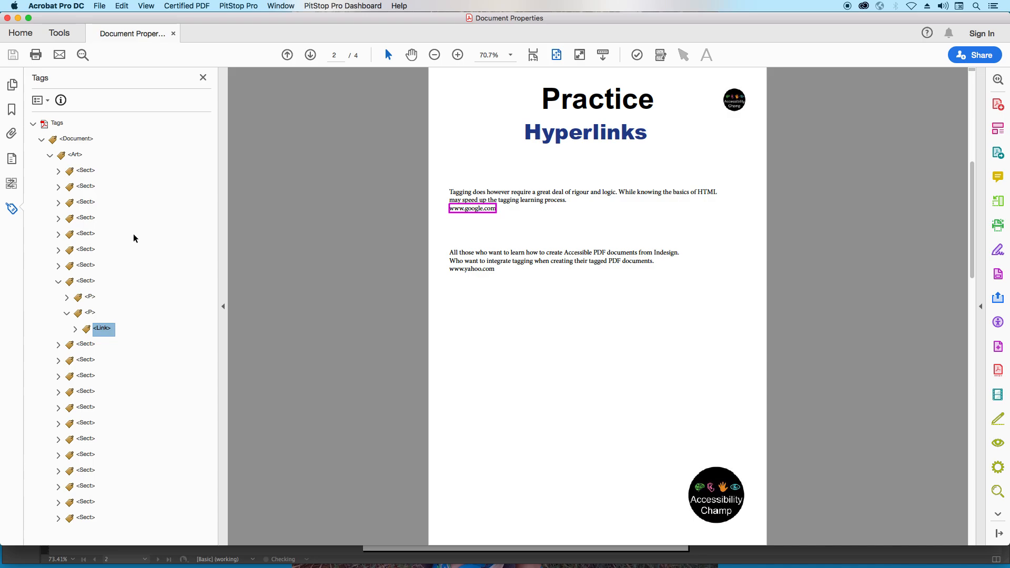
{"action": "key", "text": "Right"}
{"action": "key", "text": "Down"}
{"action": "key", "text": "Down"}
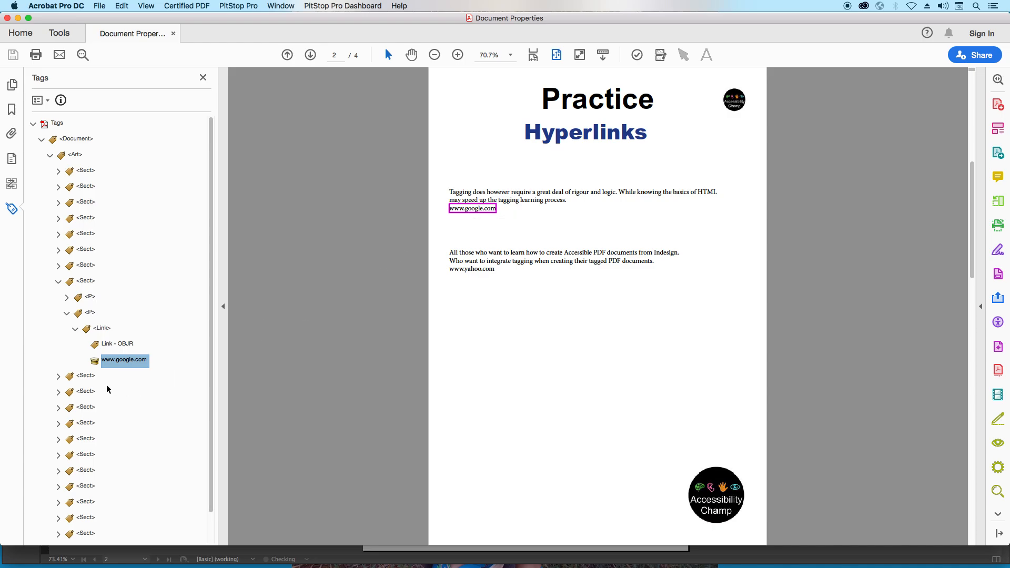
{"action": "left_click", "coordinate": [93, 377]}
{"action": "key", "text": "Right"}
{"action": "key", "text": "Down"}
{"action": "key", "text": "Down"}
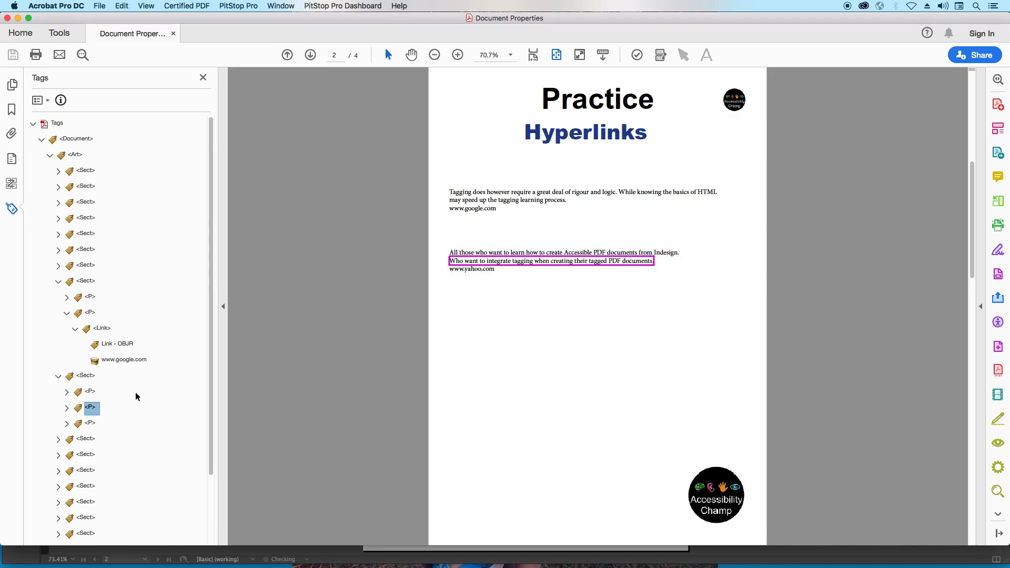
{"action": "key", "text": "Down"}
{"action": "key", "text": "Right"}
{"action": "key", "text": "Down"}
{"action": "key", "text": "Right"}
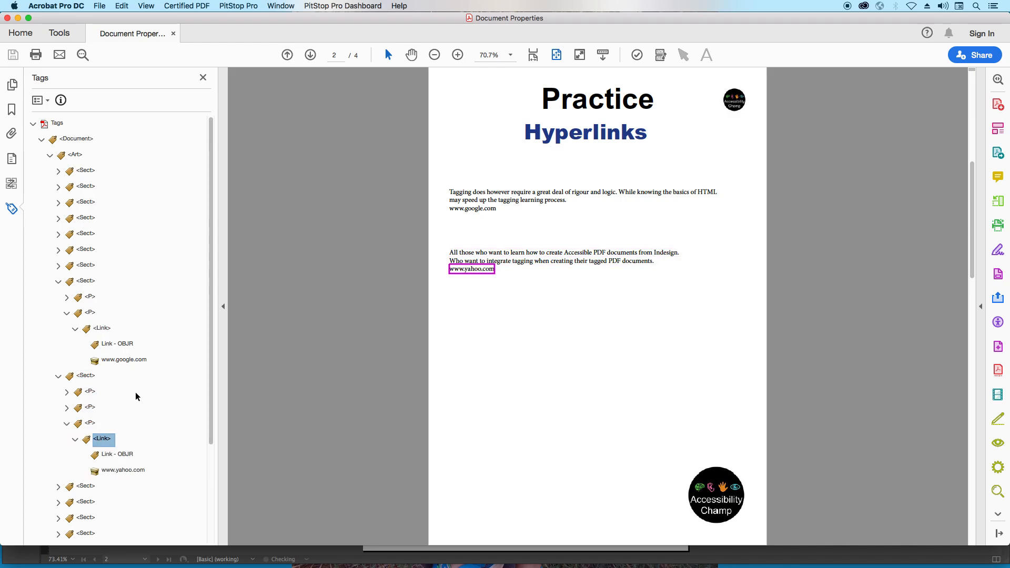
{"action": "key", "text": "Down"}
- Examine the tags nested under the linked "Who want to integrate tagging" sentence, then switch back to InDesign
{"action": "key", "text": "Down"}
{"action": "key", "text": "Up"}
{"action": "key", "text": "Up"}
{"action": "key", "text": "Up"}
{"action": "key", "text": "Up"}
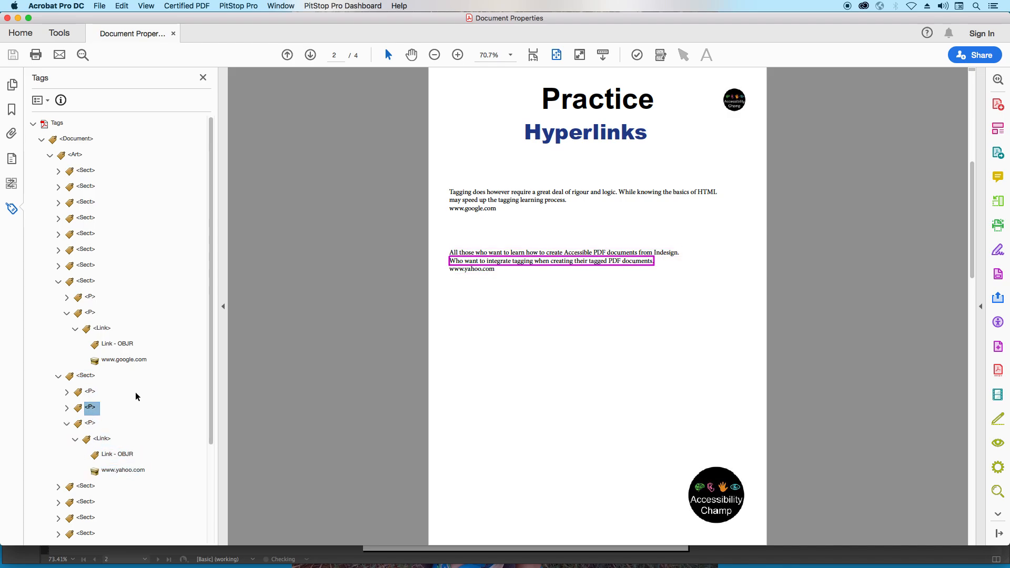
{"action": "key", "text": "Right"}
{"action": "key", "text": "Down"}
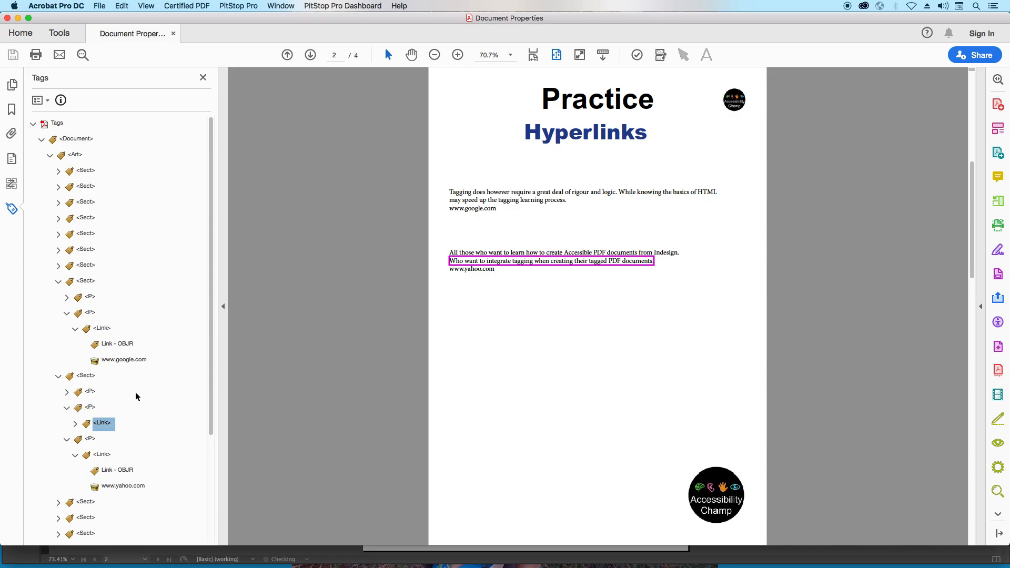
{"action": "key", "text": "Right"}
{"action": "key", "text": "Down"}
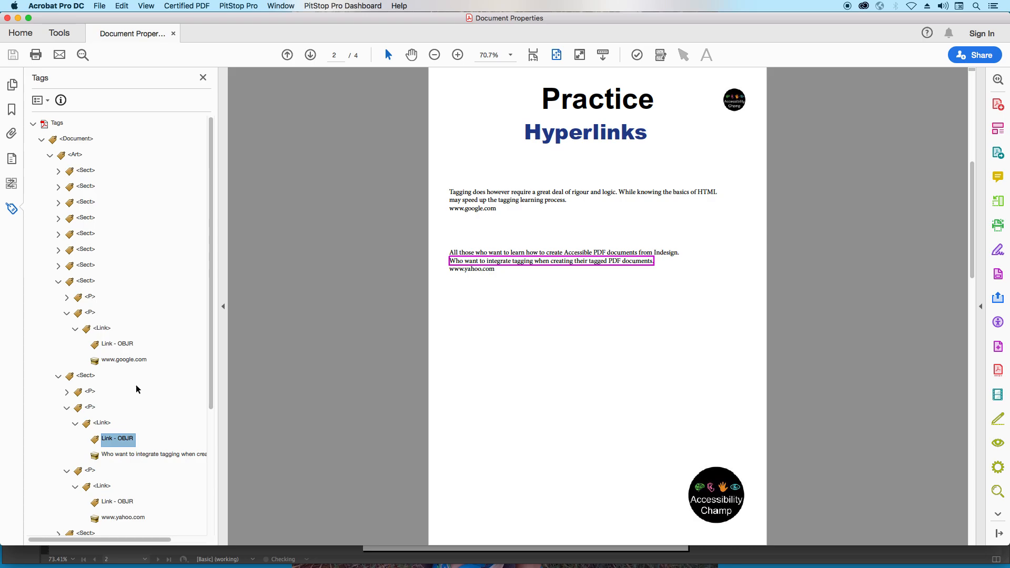
{"action": "key", "text": "super+Tab"}
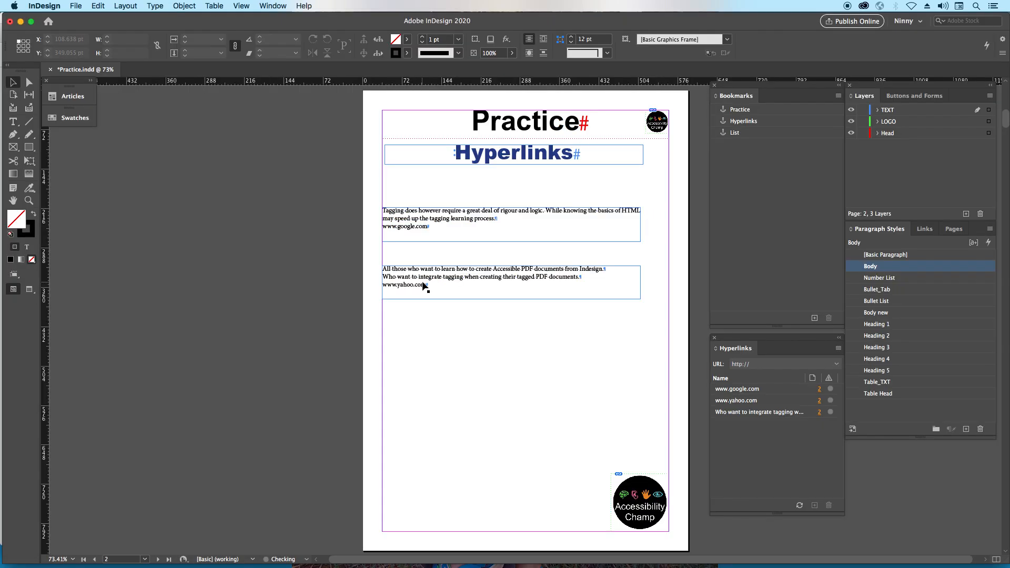